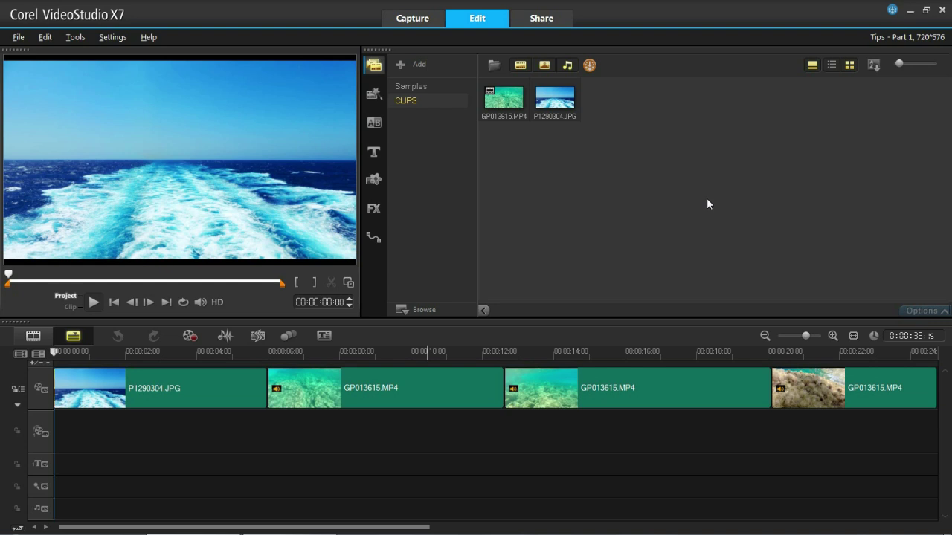
# - Browse the sample media library, then create a library folder named 'Holiday 2012'
pyautogui.click(428, 89)
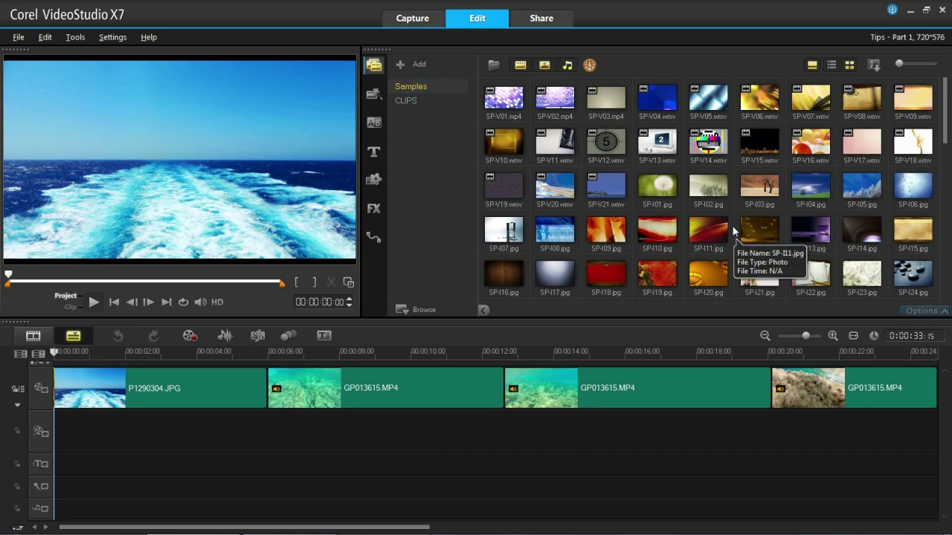
pyautogui.click(441, 103)
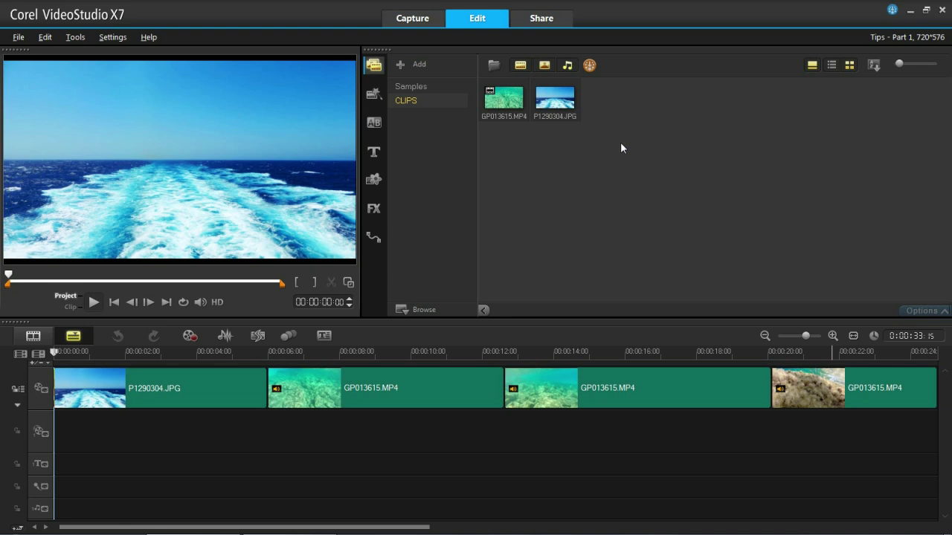
pyautogui.click(414, 64)
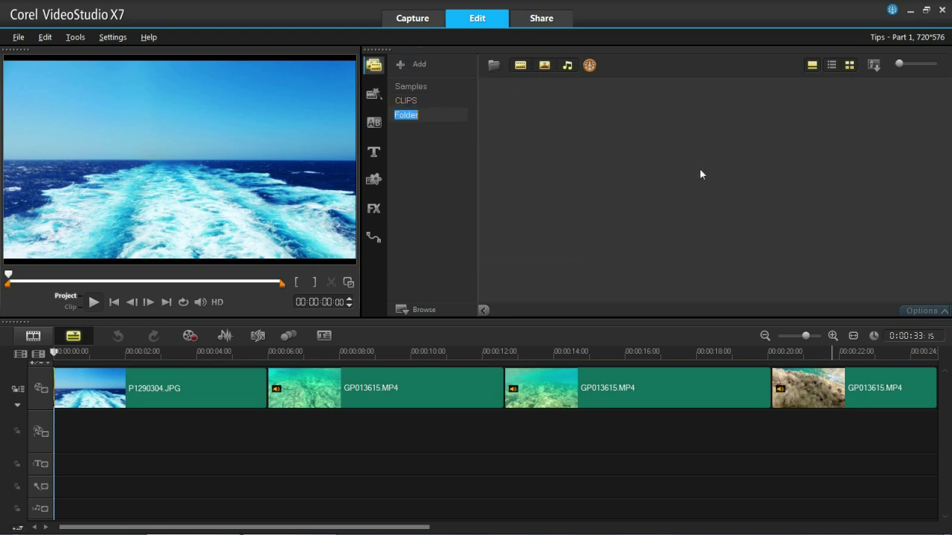
pyautogui.press('BackSpace')
pyautogui.write('Hoiday 2012')
pyautogui.press('Left')
pyautogui.press('Left')
pyautogui.press('Left')
pyautogui.press('Left')
pyautogui.press('Left')
pyautogui.press('Left')
pyautogui.press('Left')
pyautogui.press('Left')
pyautogui.press('Left')
pyautogui.write('l')
pyautogui.press('Return')
# - Create a 'Holiday 2014' library folder, then delete both Holiday folders
pyautogui.click(405, 64)
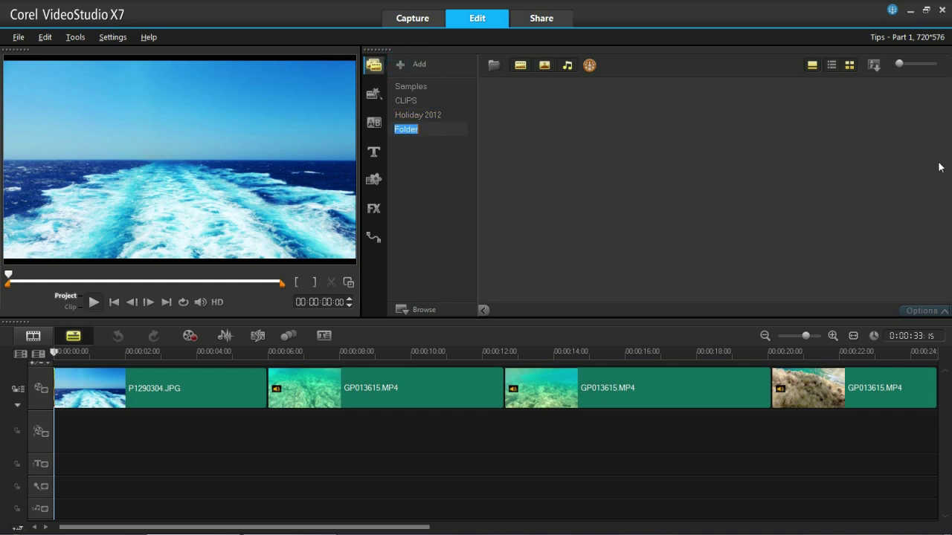
pyautogui.write('Holiday 2014')
pyautogui.press('Return')
pyautogui.press('Delete')
pyautogui.click(506, 298)
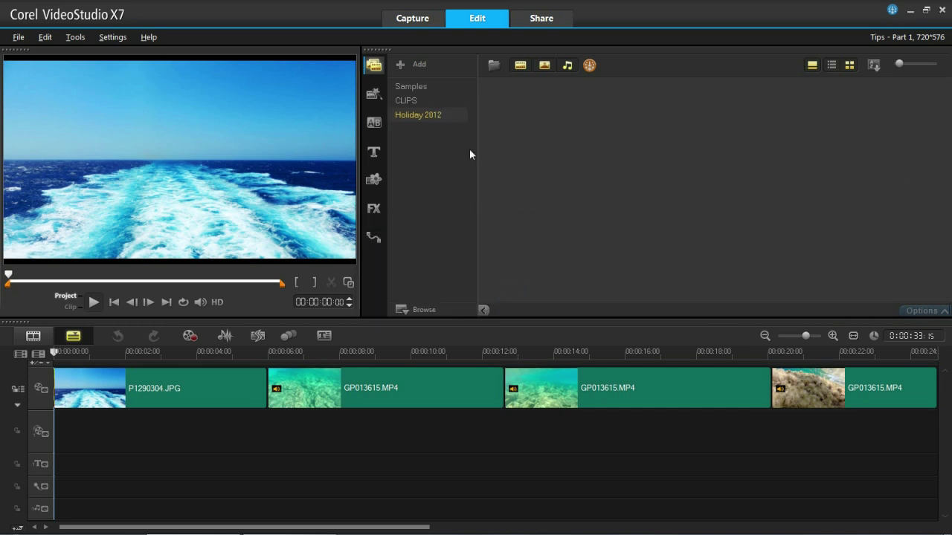
pyautogui.press('Delete')
pyautogui.click(497, 298)
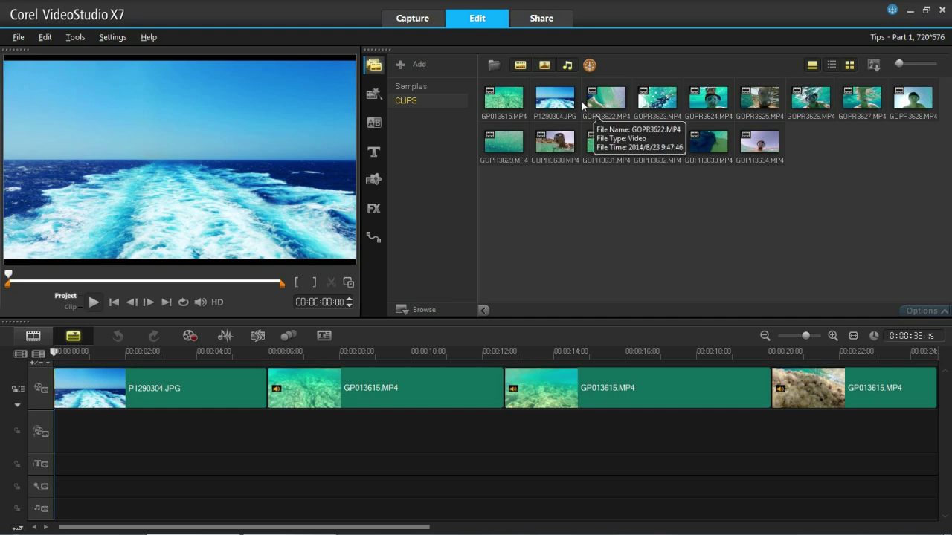
# - Remove GOPR3623.MP4 and the rest of the GOPR clips from the library
pyautogui.click(644, 111)
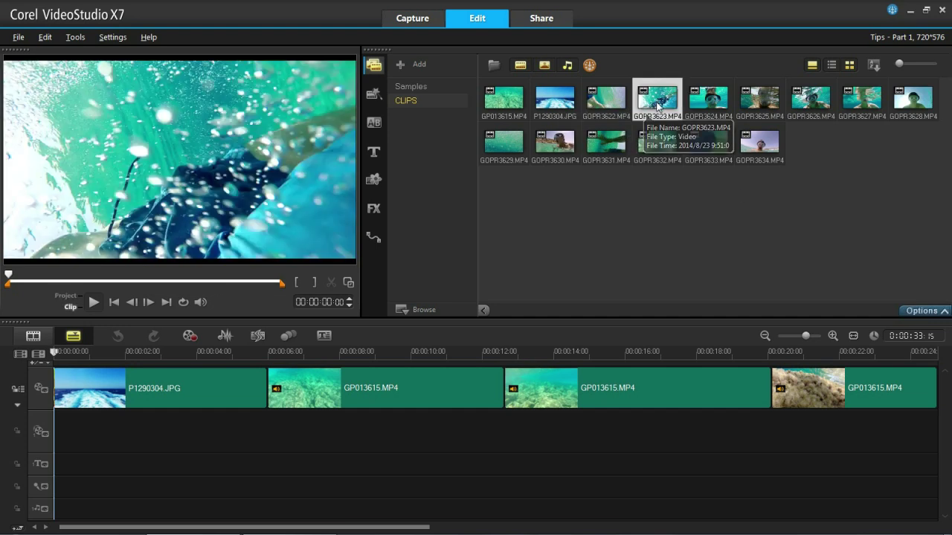
pyautogui.press('Delete')
pyautogui.click(477, 298)
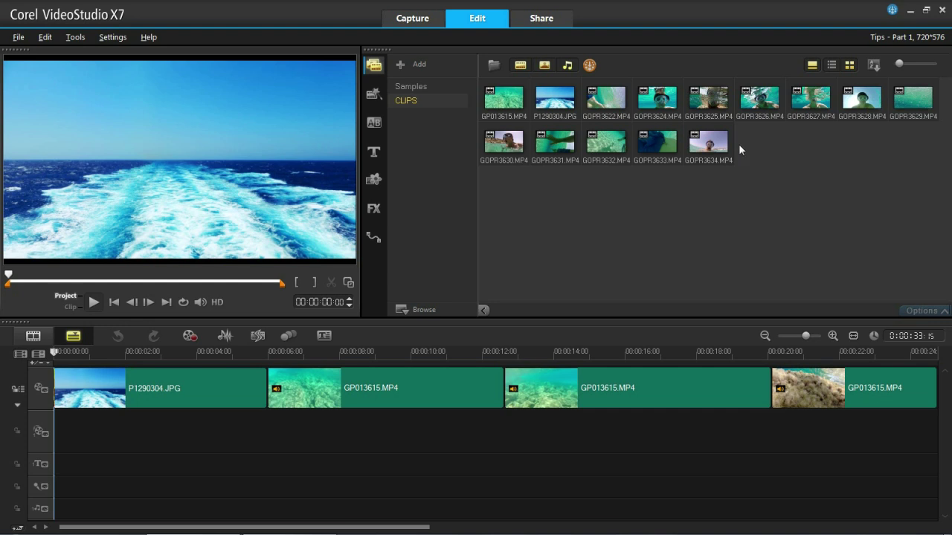
pyautogui.click(723, 143)
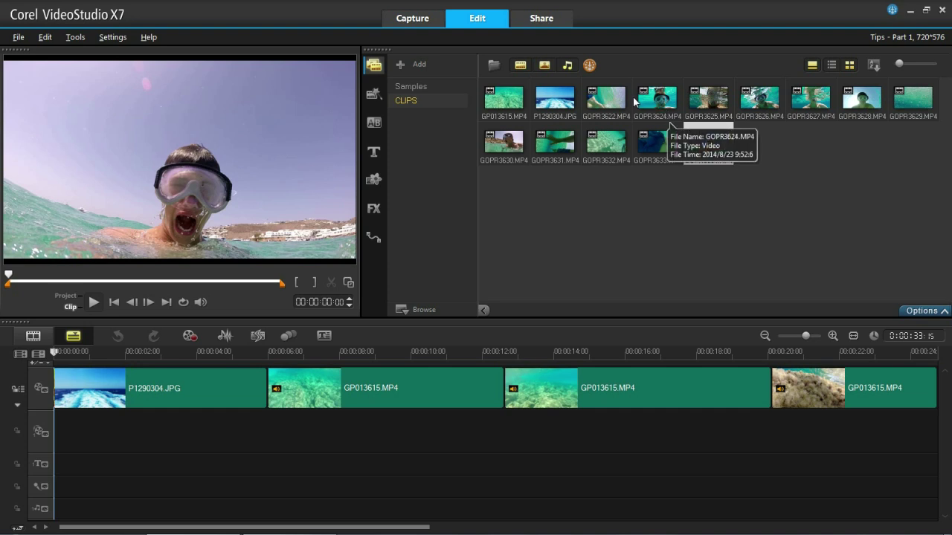
pyautogui.hotkey('ctrl', 'a')
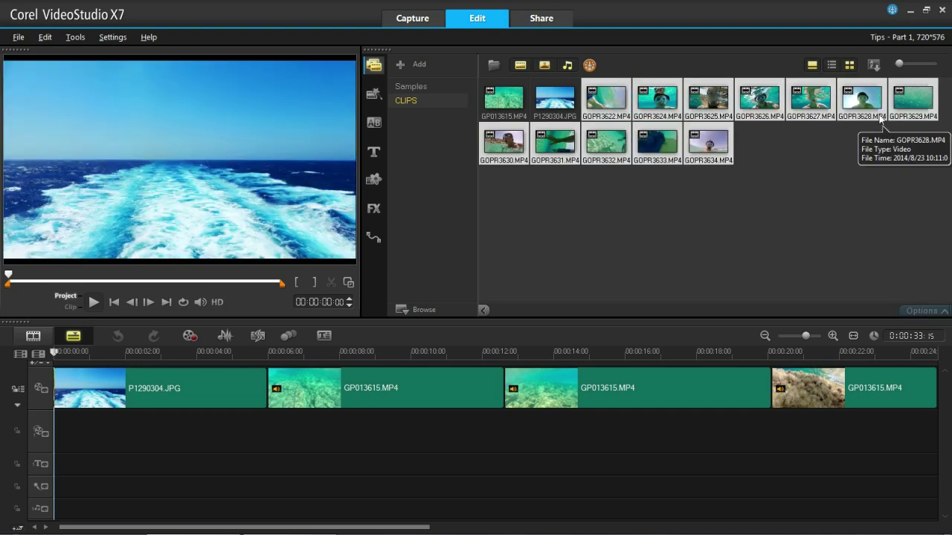
pyautogui.press('Delete')
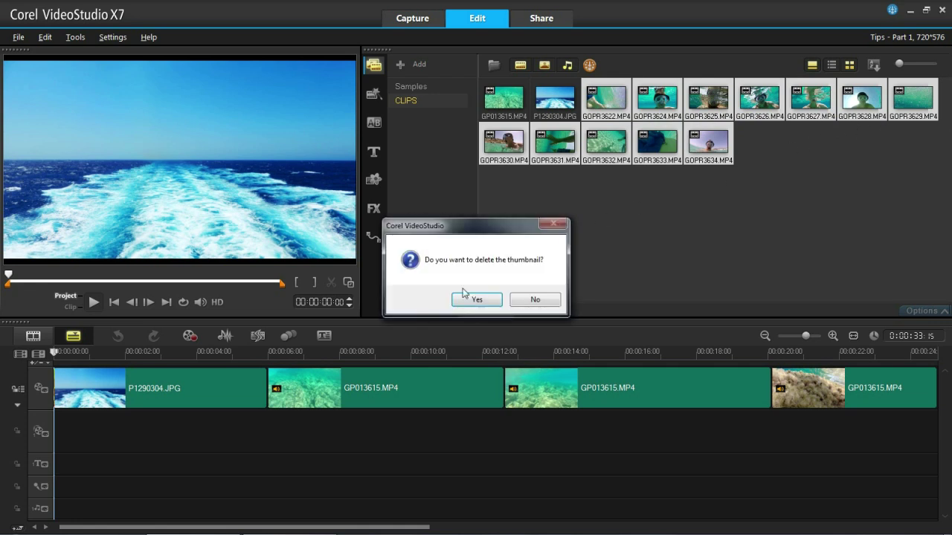
pyautogui.click(458, 299)
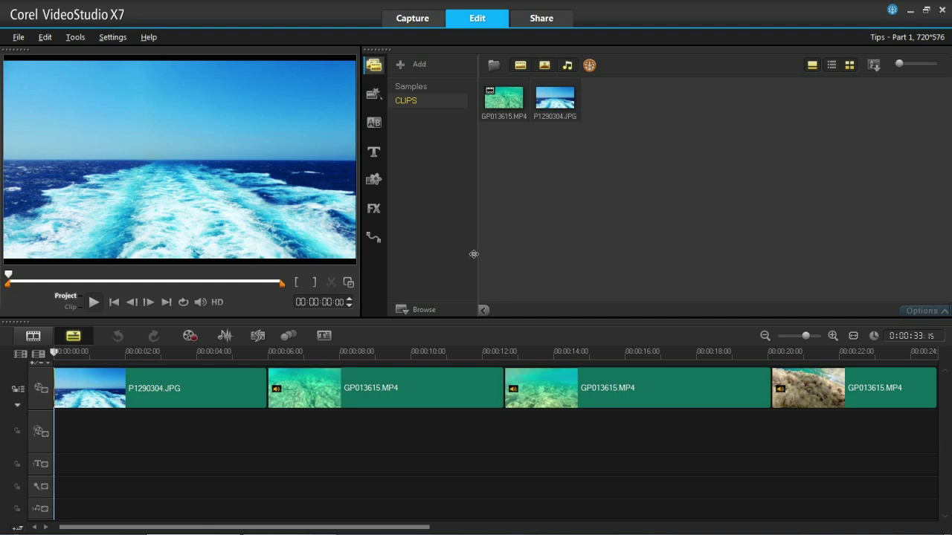
# - Open the surround sound mixer, zoom the timeline to frame level, and set the playhead to 00:00:09:23
pyautogui.click(226, 337)
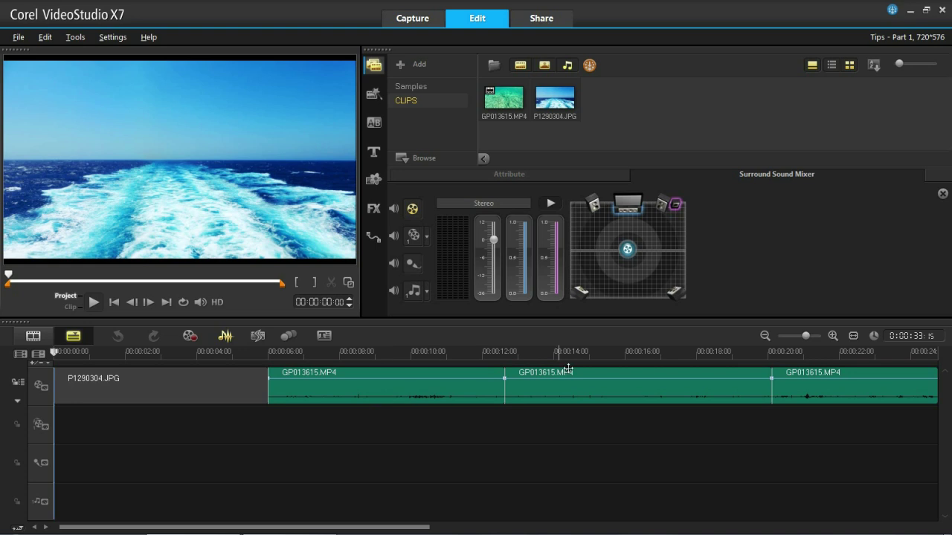
pyautogui.moveTo(805, 336); pyautogui.dragTo(815, 336)
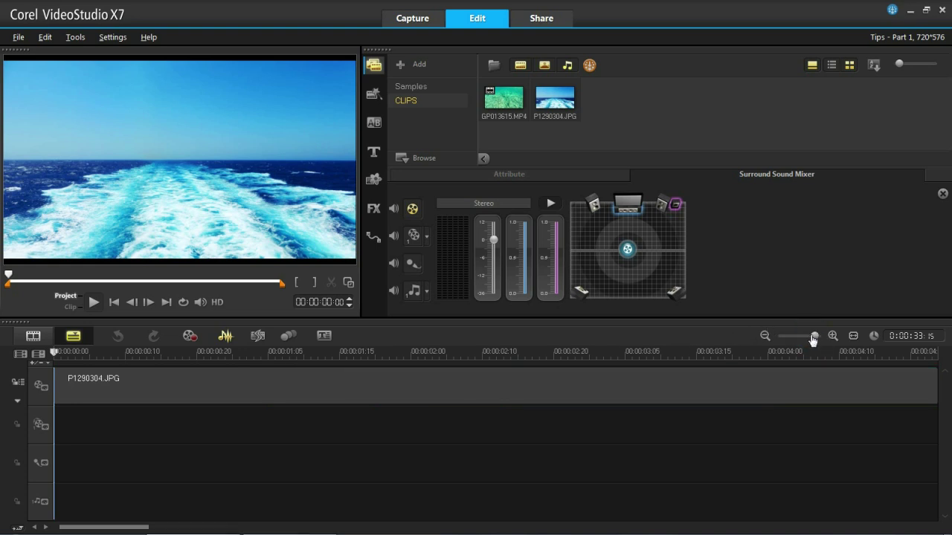
pyautogui.moveTo(131, 527); pyautogui.dragTo(273, 523)
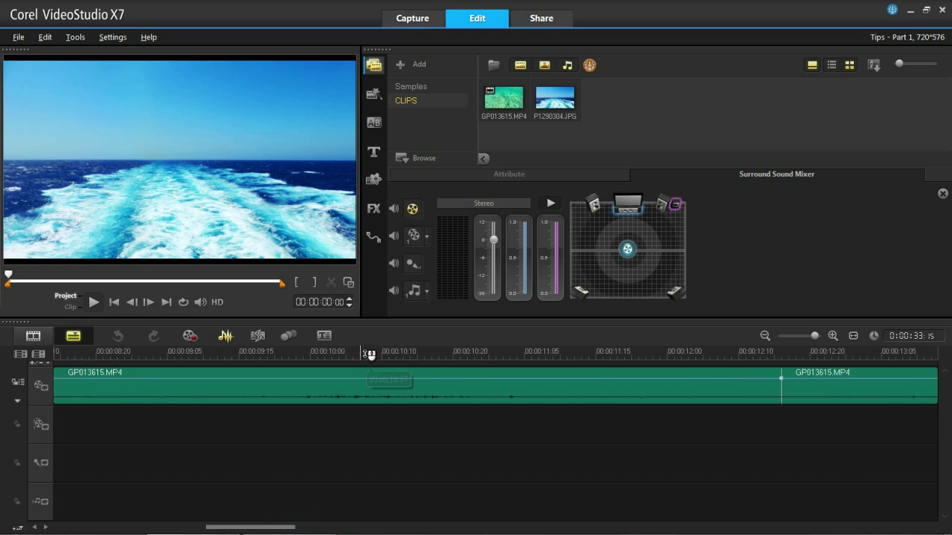
pyautogui.moveTo(366, 355); pyautogui.dragTo(296, 354)
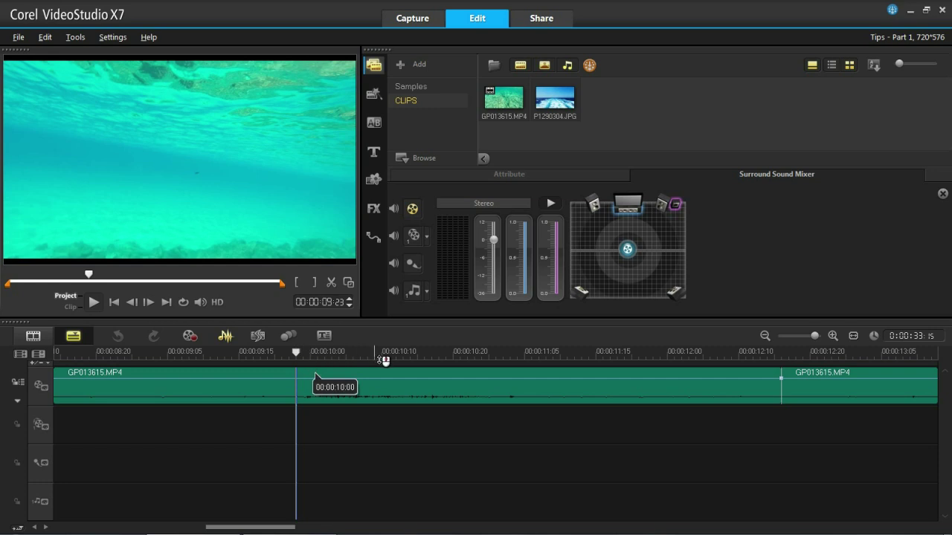
pyautogui.click(300, 356)
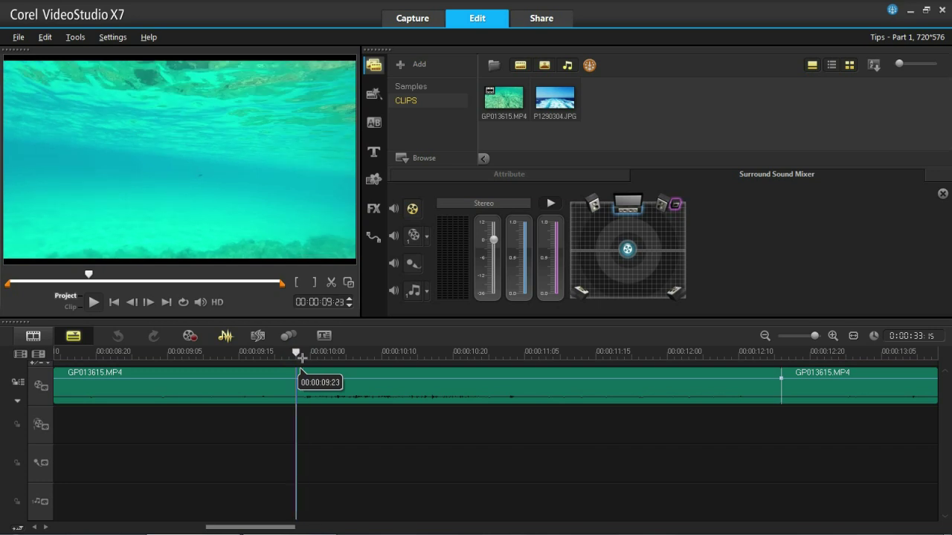
# - Split the first GP013615.MP4 clip at 00:00:09:23 and again at 00:00:10:11
pyautogui.click(331, 283)
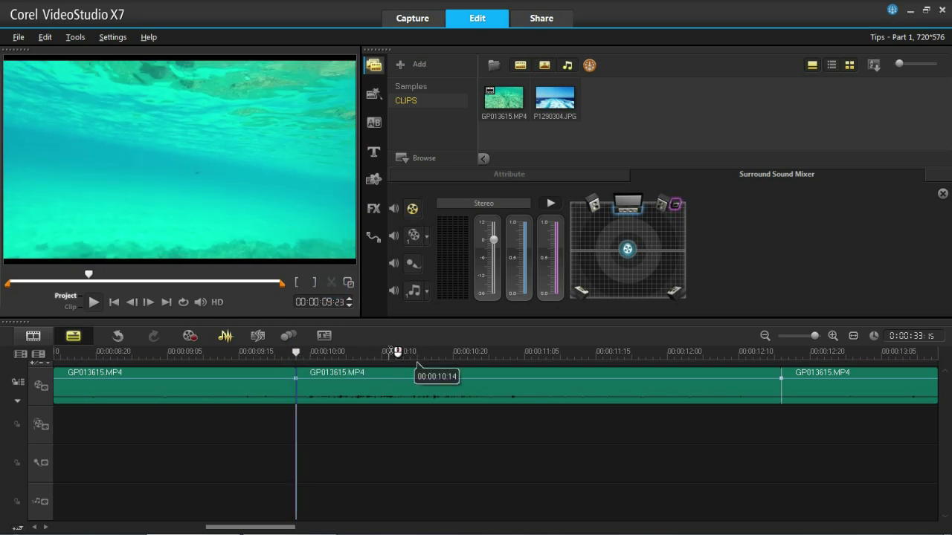
pyautogui.click(395, 351)
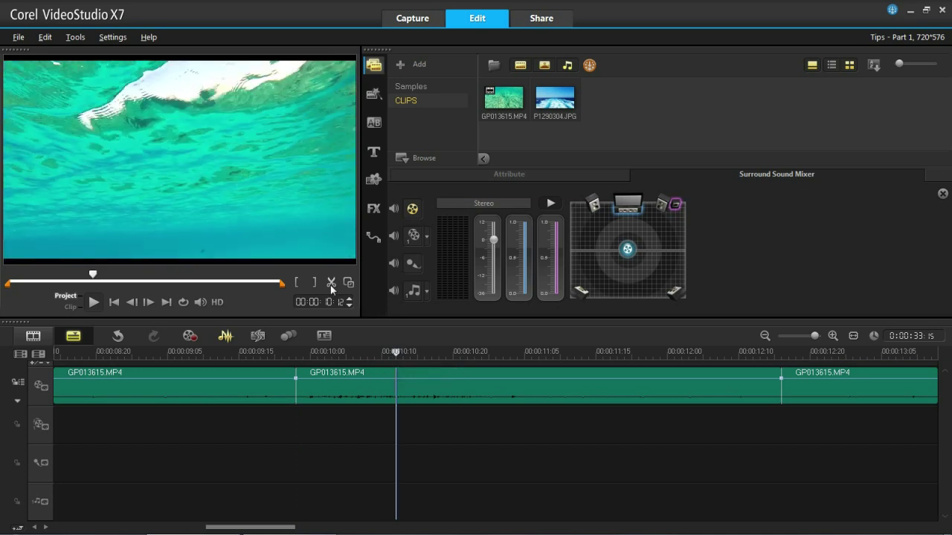
pyautogui.click(331, 284)
# - Move the middle piece to the overlay track, undo it, and close the sound mixer
pyautogui.click(370, 389)
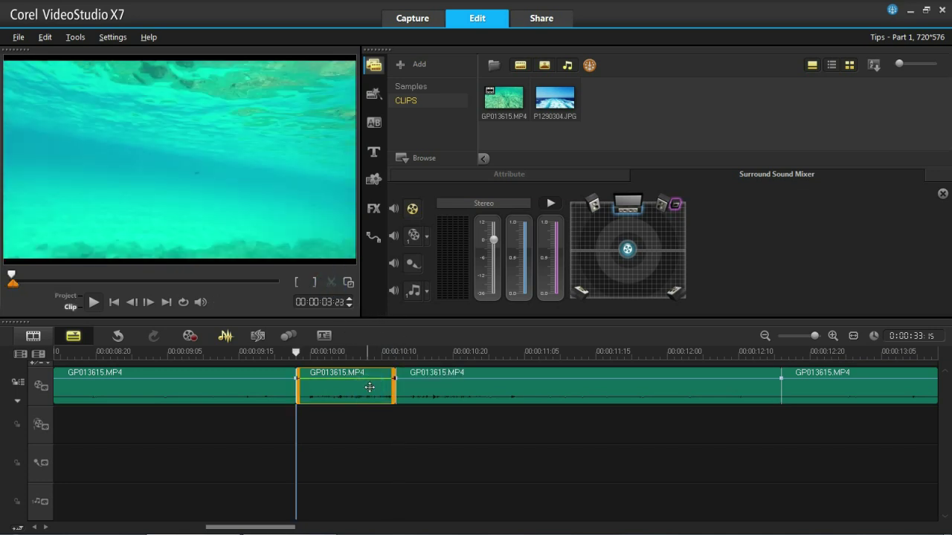
pyautogui.moveTo(360, 385); pyautogui.dragTo(350, 433)
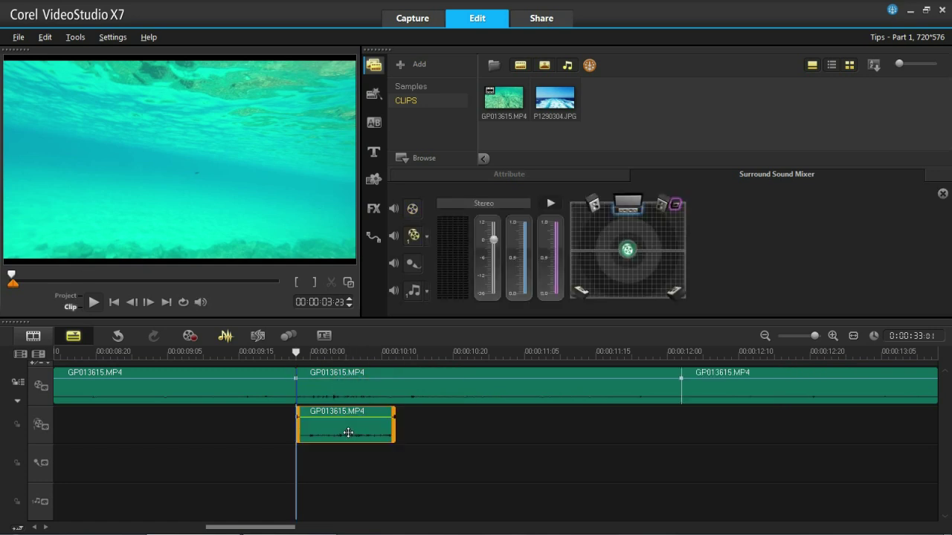
pyautogui.hotkey('ctrl', 'z')
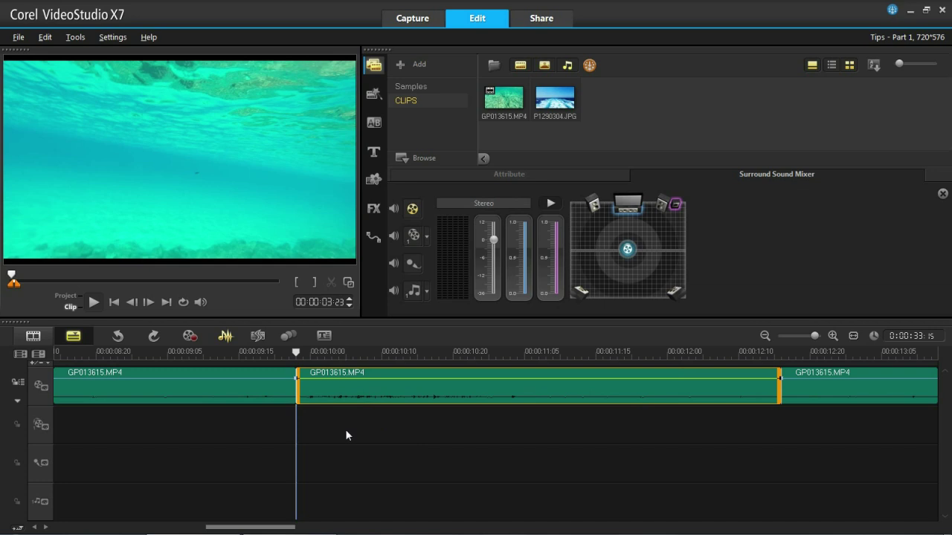
pyautogui.click(359, 352)
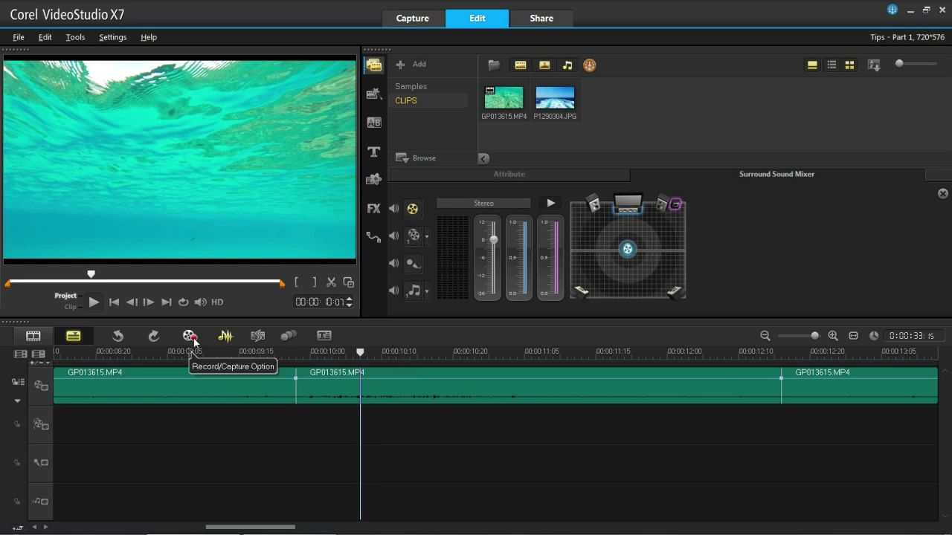
pyautogui.click(225, 335)
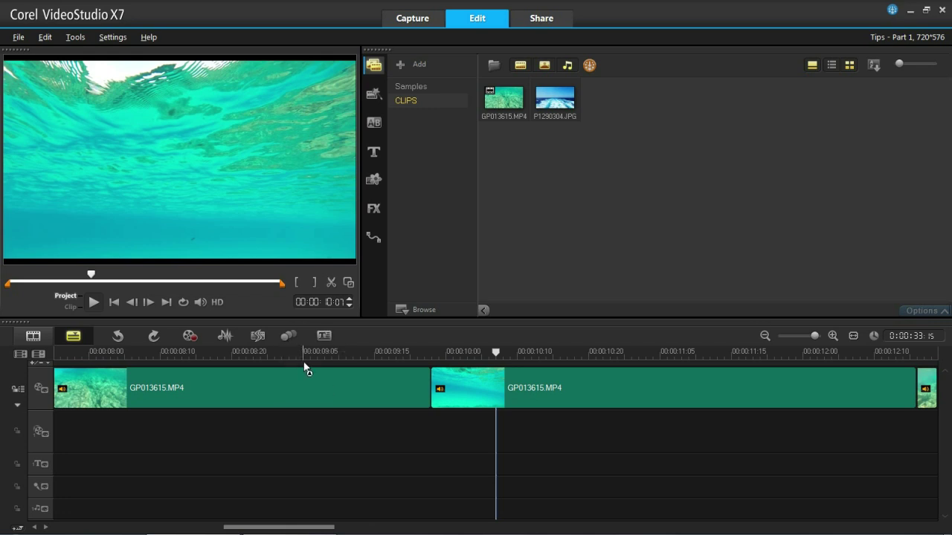
# - Add a 'Holiday 2014' title on the sea photo, moved toward the top and enlarged
pyautogui.click(274, 352)
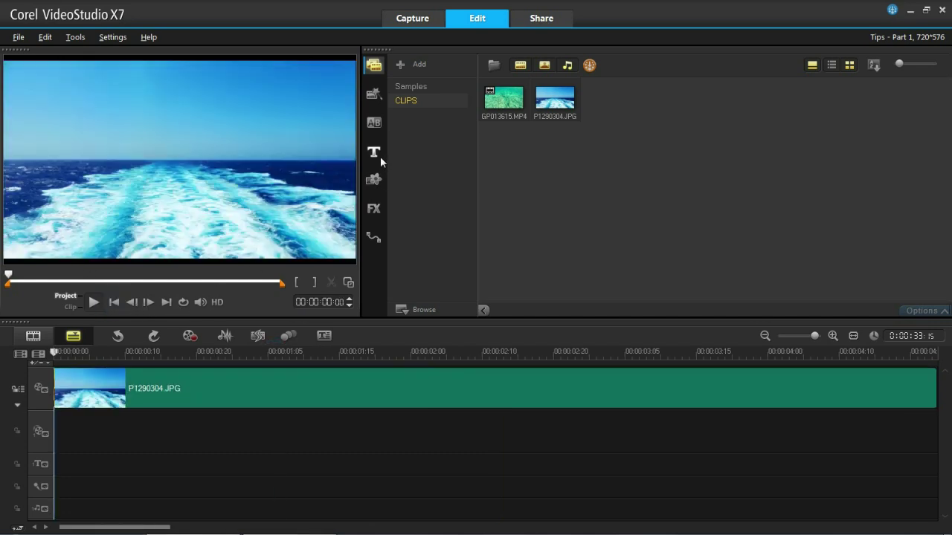
pyautogui.click(374, 154)
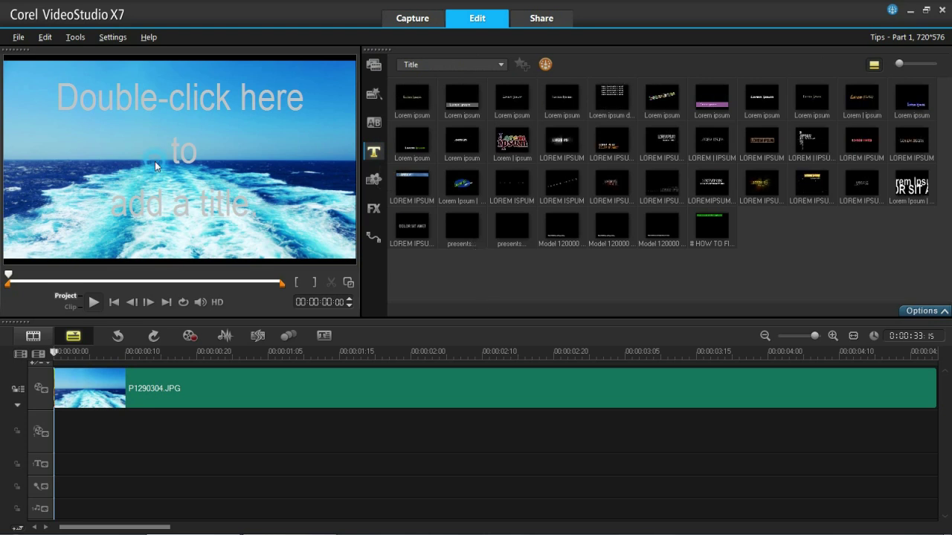
pyautogui.click(287, 162)
pyautogui.doubleClick(287, 162)
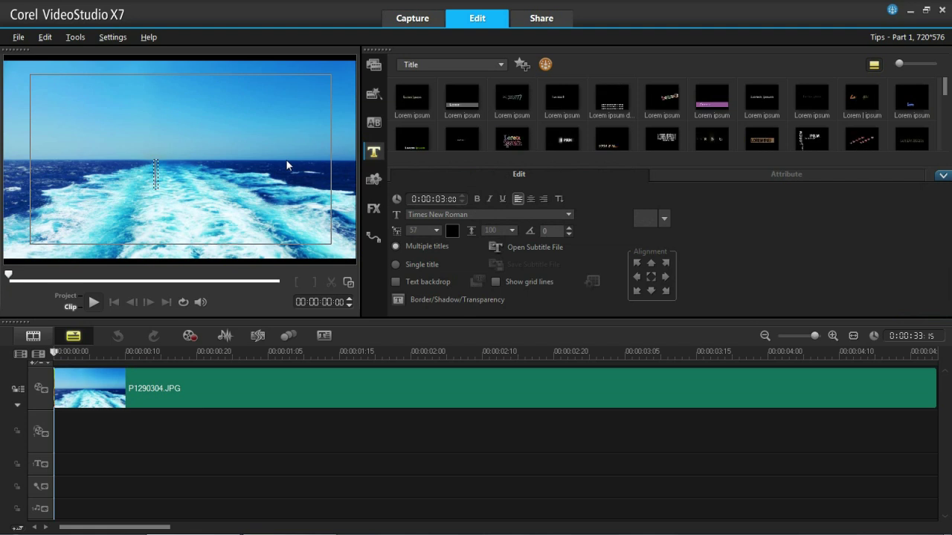
pyautogui.write('Holiday 2014')
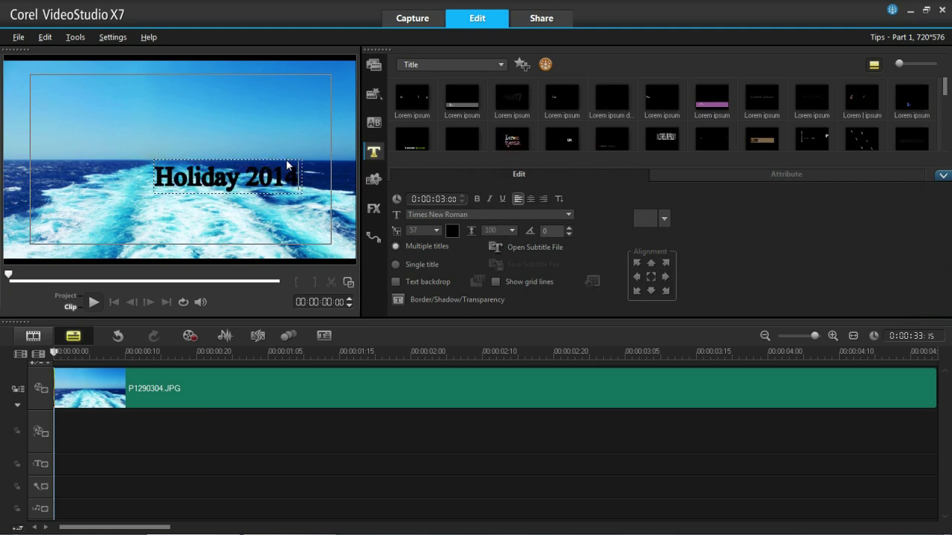
pyautogui.click(226, 118)
pyautogui.moveTo(268, 182); pyautogui.dragTo(221, 139)
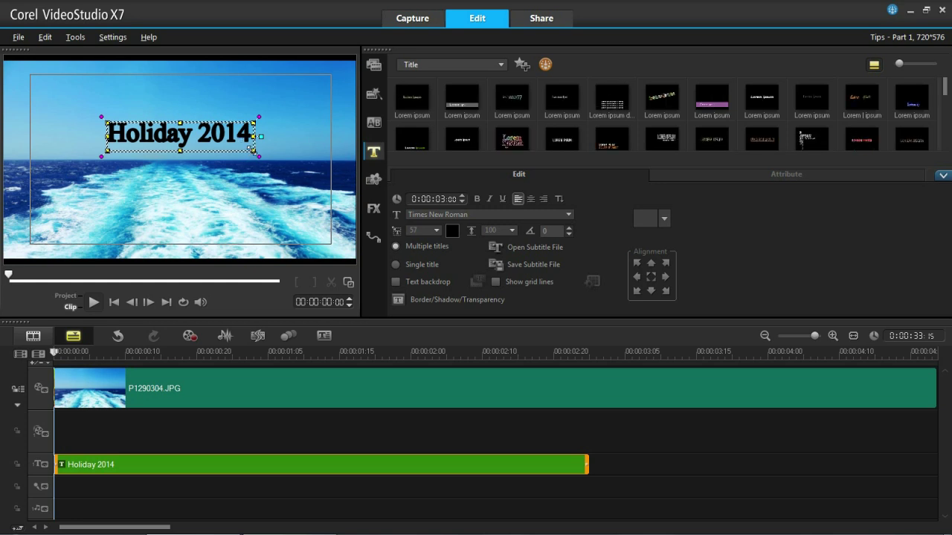
pyautogui.moveTo(253, 156); pyautogui.dragTo(103, 120)
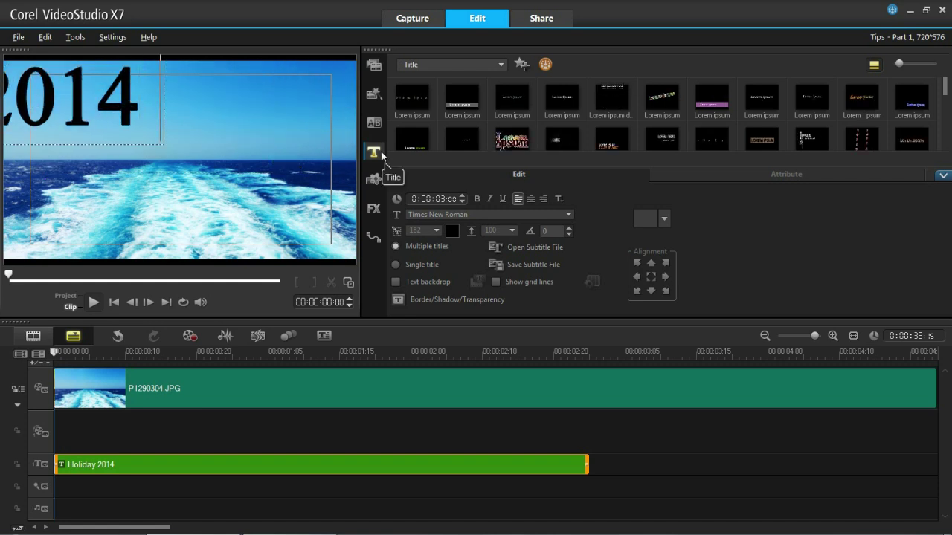
# - Extend the title to 'Holiday 2014 in the Greek Islands', correcting the 'Islanjd' typo
pyautogui.write('in')
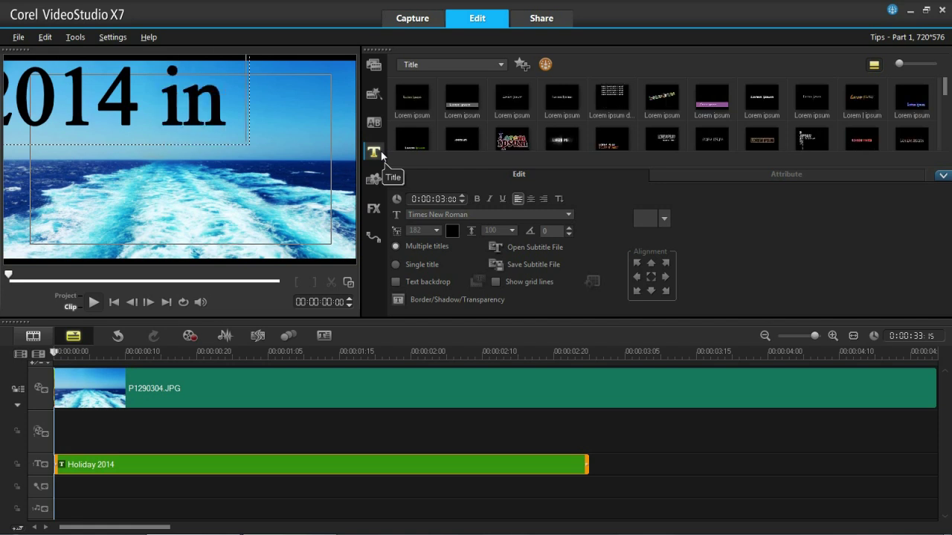
pyautogui.write(' the')
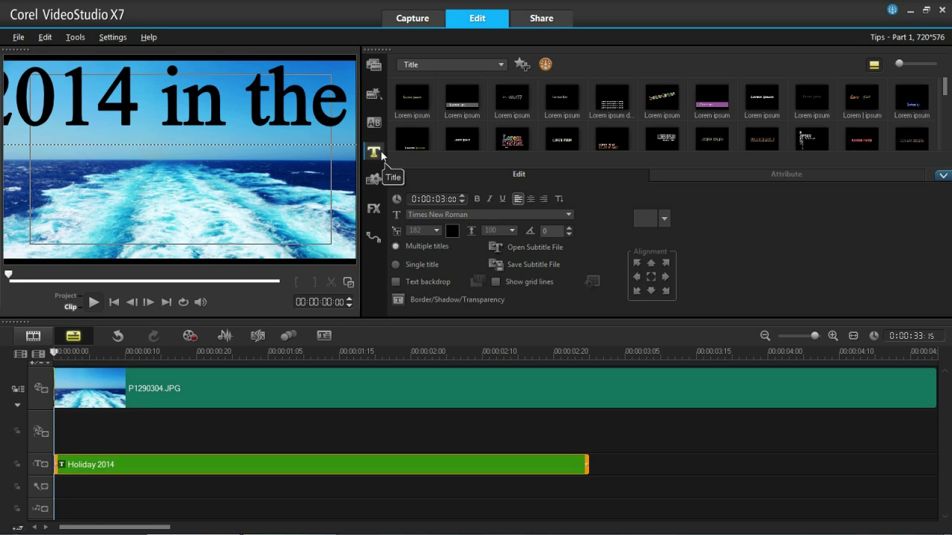
pyautogui.write(' Greek Islanjd')
pyautogui.click(107, 111)
pyautogui.press('Right')
pyautogui.press('Right')
pyautogui.press('Right')
pyautogui.press('Right')
pyautogui.press('Right')
pyautogui.press('Right')
pyautogui.press('Right')
pyautogui.press('Right')
pyautogui.press('Right')
pyautogui.press('Right')
pyautogui.press('Right')
pyautogui.press('Right')
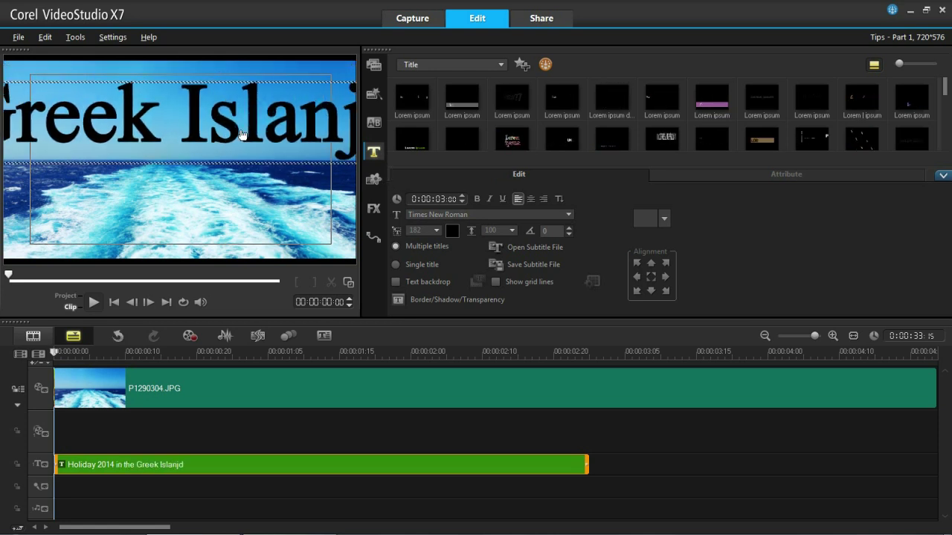
pyautogui.press('Left')
pyautogui.press('BackSpace')
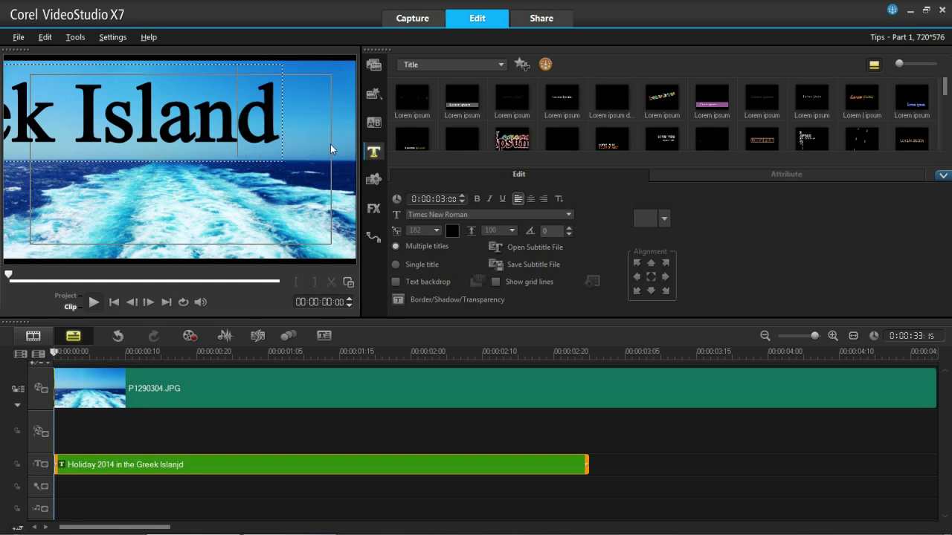
pyautogui.press('Right')
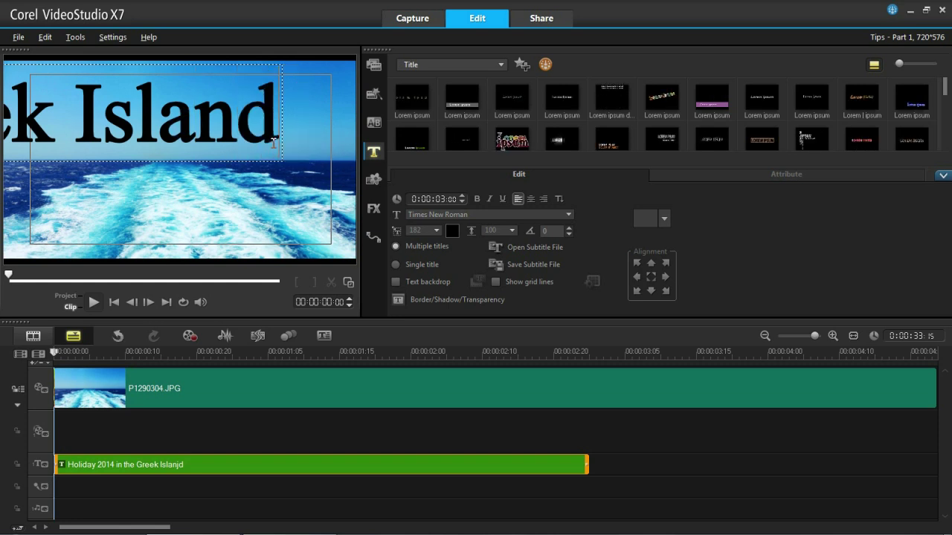
pyautogui.write('s')
pyautogui.click(265, 149)
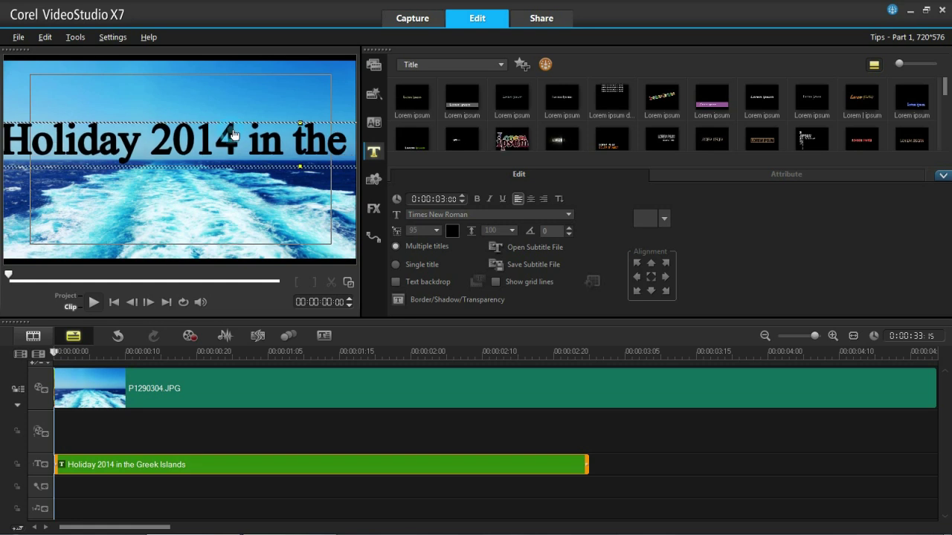
pyautogui.doubleClick(252, 141)
# - Break the title into two lines before 'in', then shrink it and move it near the top
pyautogui.press('Return')
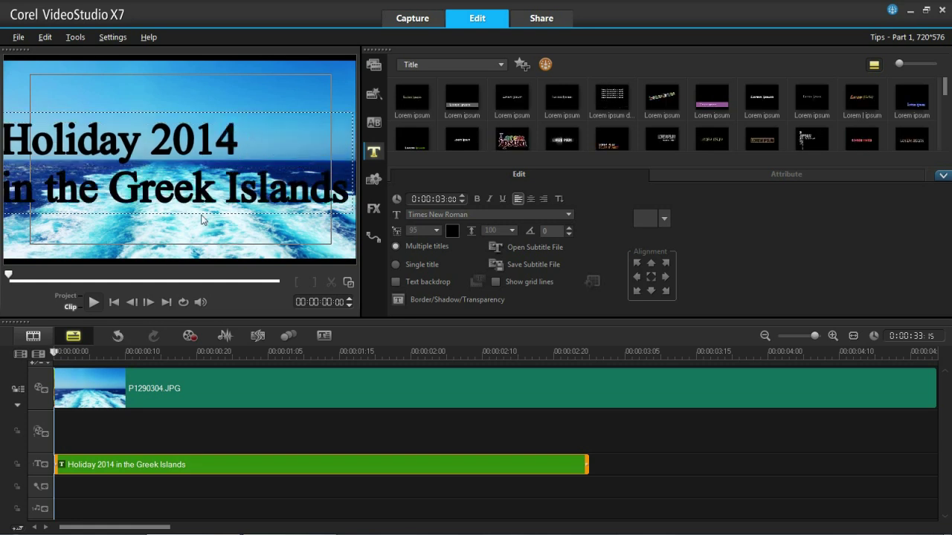
pyautogui.click(231, 226)
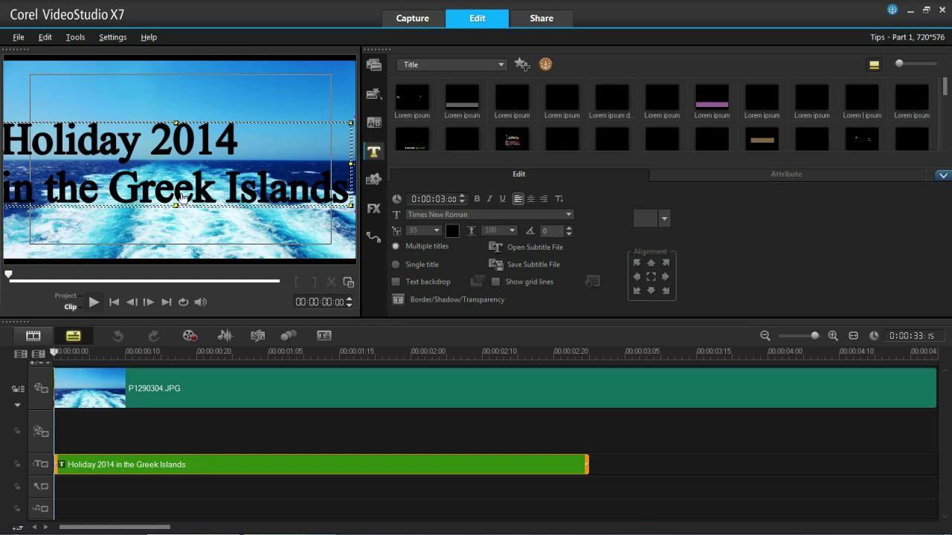
pyautogui.moveTo(351, 205); pyautogui.dragTo(251, 176)
pyautogui.moveTo(158, 177); pyautogui.dragTo(211, 140)
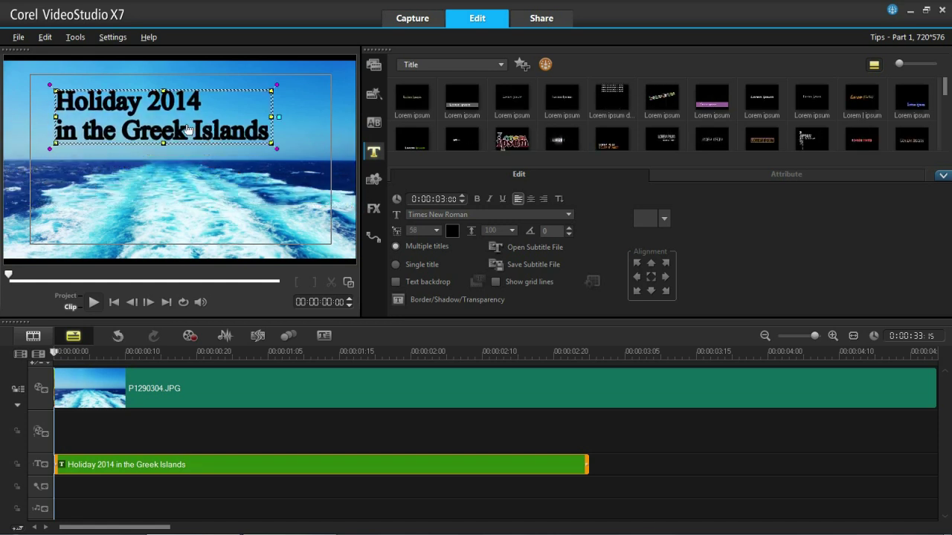
pyautogui.doubleClick(205, 133)
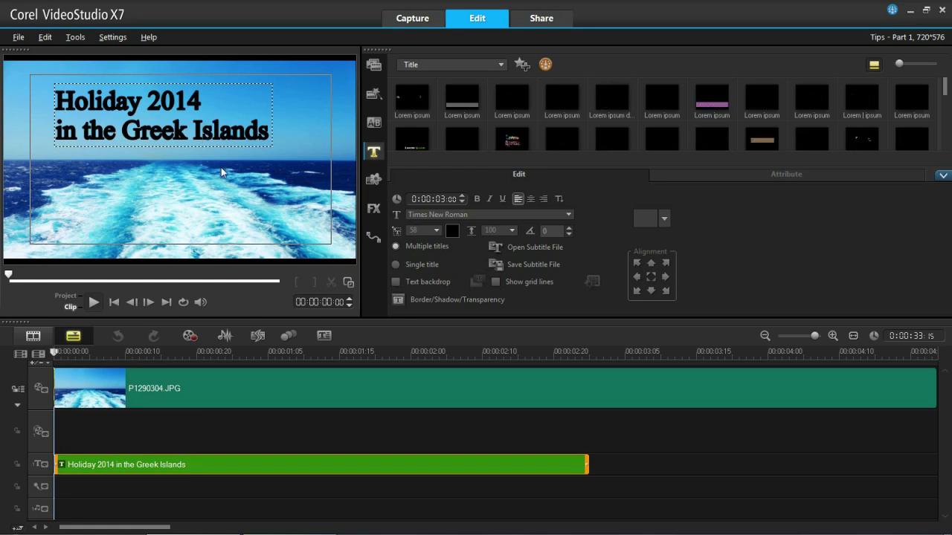
# - Place the two-line title at the upper left, just inside the title-safe area
pyautogui.moveTo(207, 135); pyautogui.dragTo(186, 119)
pyautogui.click(230, 131)
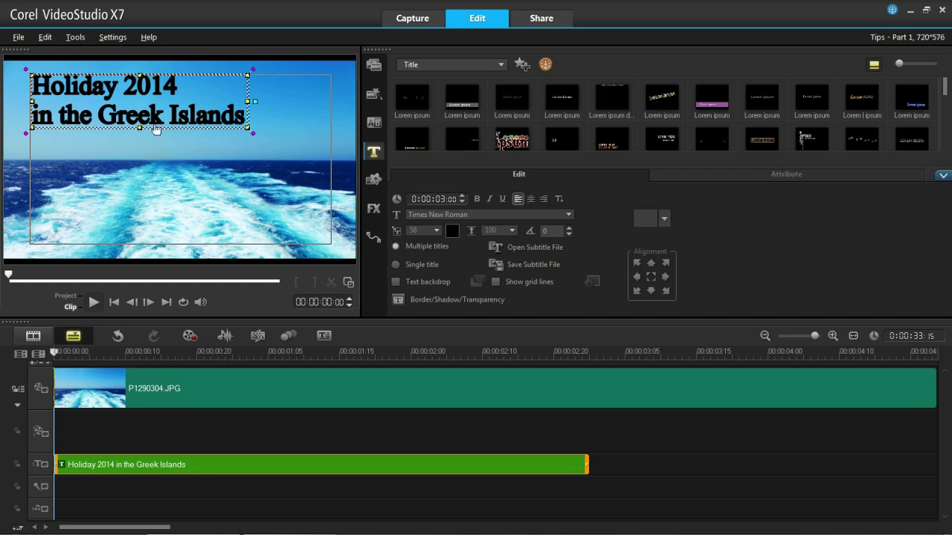
pyautogui.moveTo(157, 116); pyautogui.dragTo(227, 191)
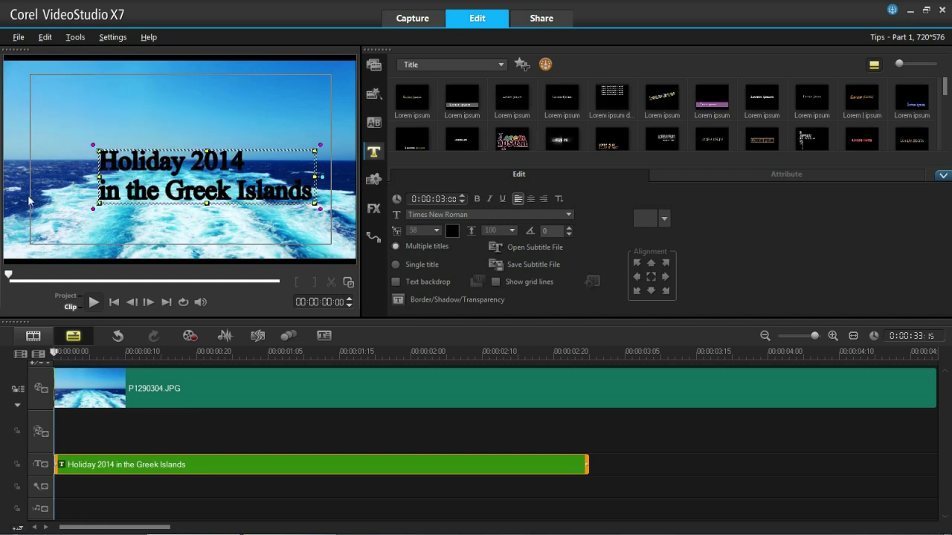
pyautogui.moveTo(216, 179); pyautogui.dragTo(150, 106)
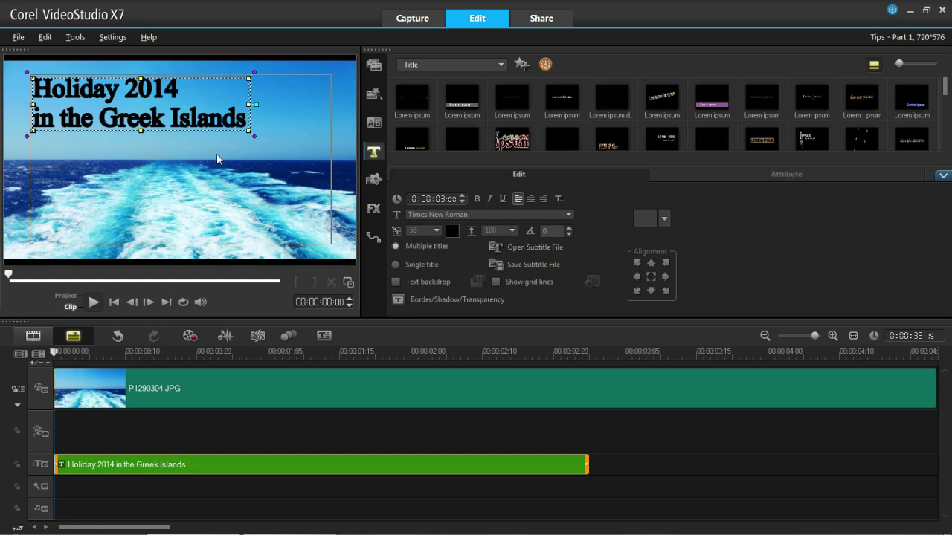
pyautogui.moveTo(62, 105); pyautogui.dragTo(43, 100)
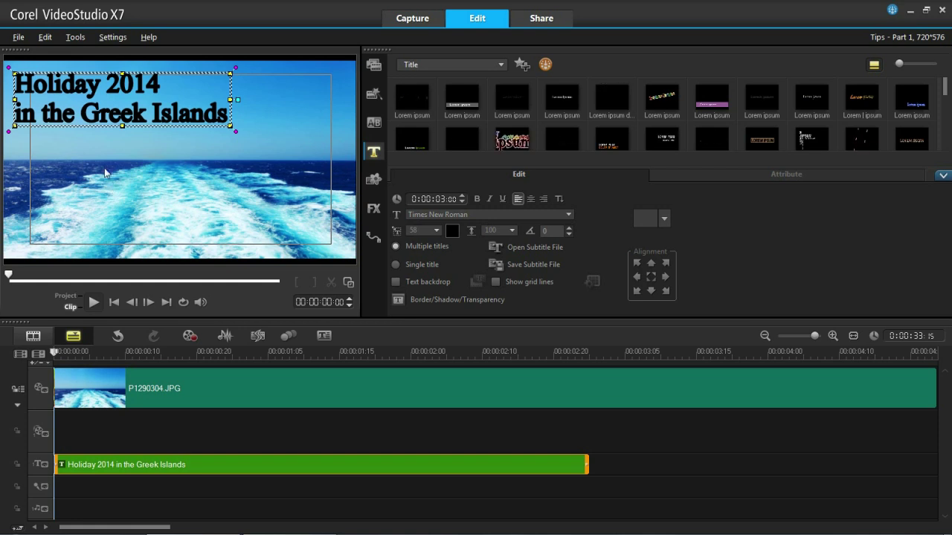
pyautogui.moveTo(94, 111); pyautogui.dragTo(114, 117)
pyautogui.click(158, 175)
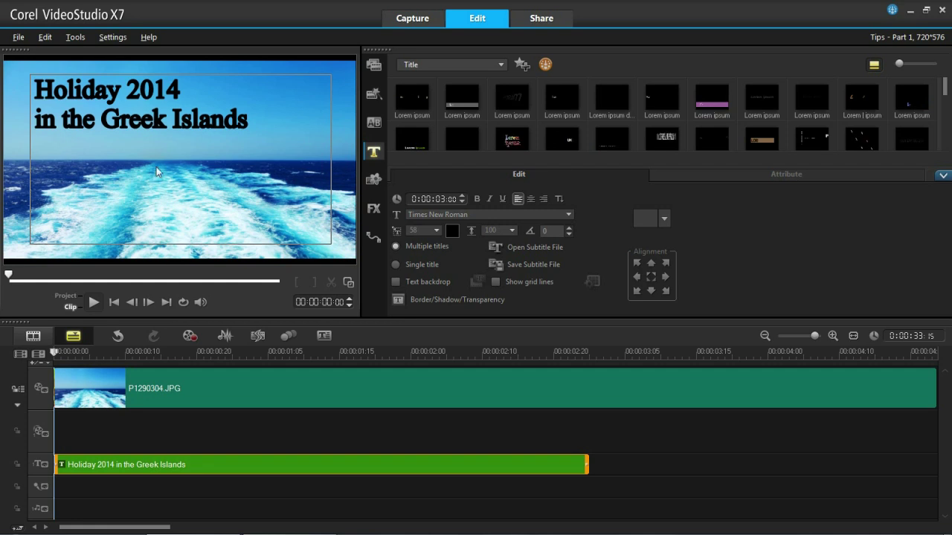
pyautogui.click(167, 90)
# - Make the title text cyan and set its shadow to No shadow
pyautogui.click(452, 231)
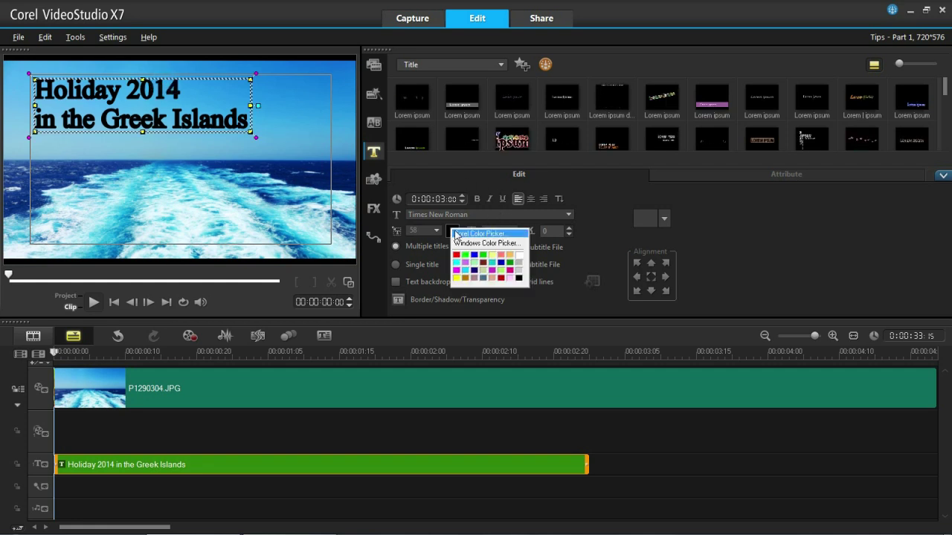
pyautogui.click(466, 273)
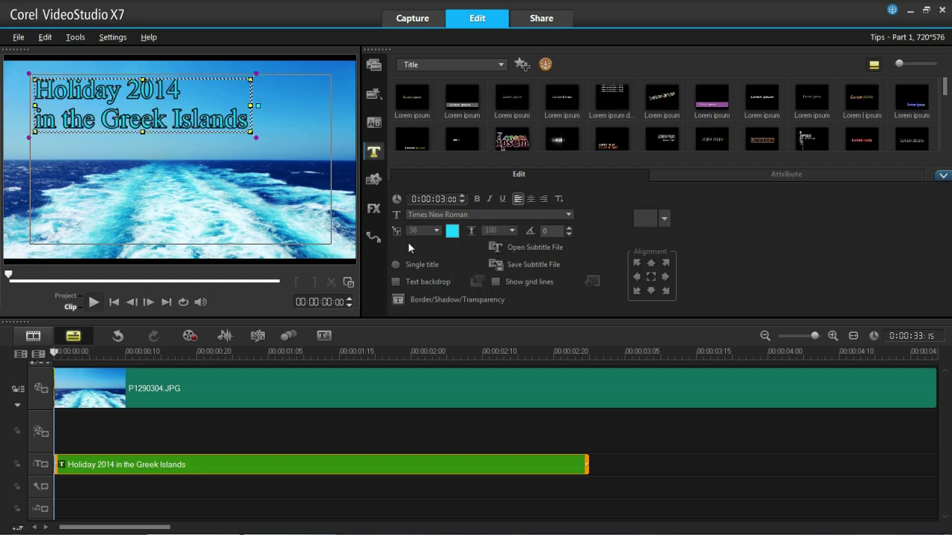
pyautogui.click(437, 301)
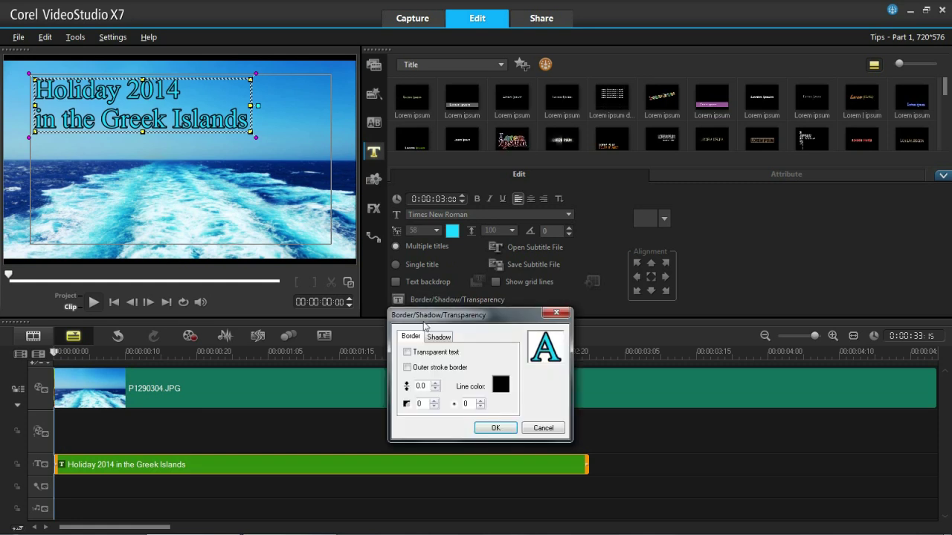
pyautogui.click(433, 339)
pyautogui.click(407, 351)
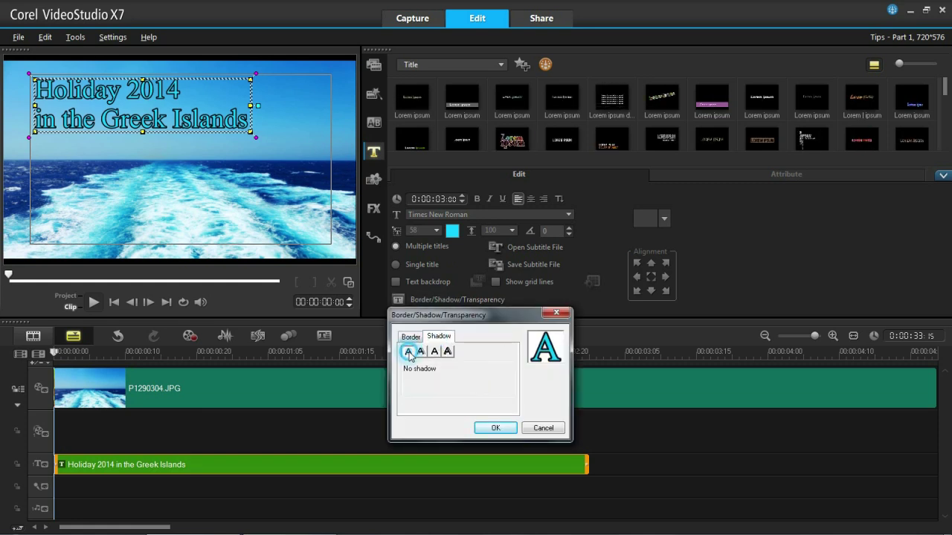
pyautogui.click(496, 428)
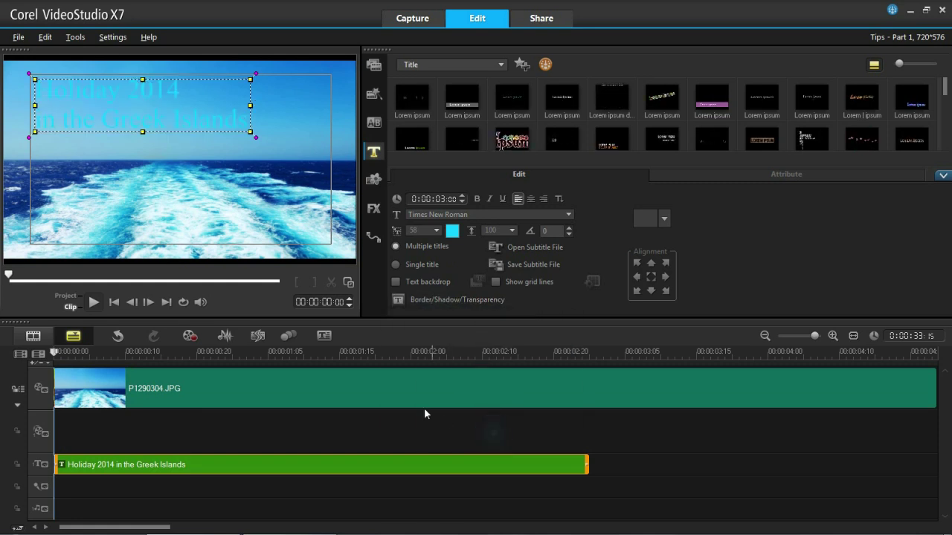
pyautogui.click(322, 240)
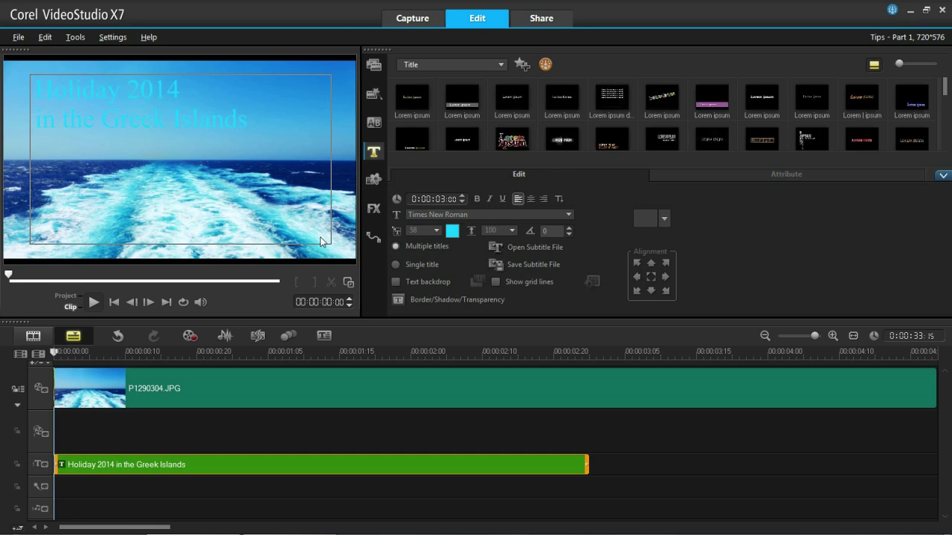
pyautogui.click(89, 93)
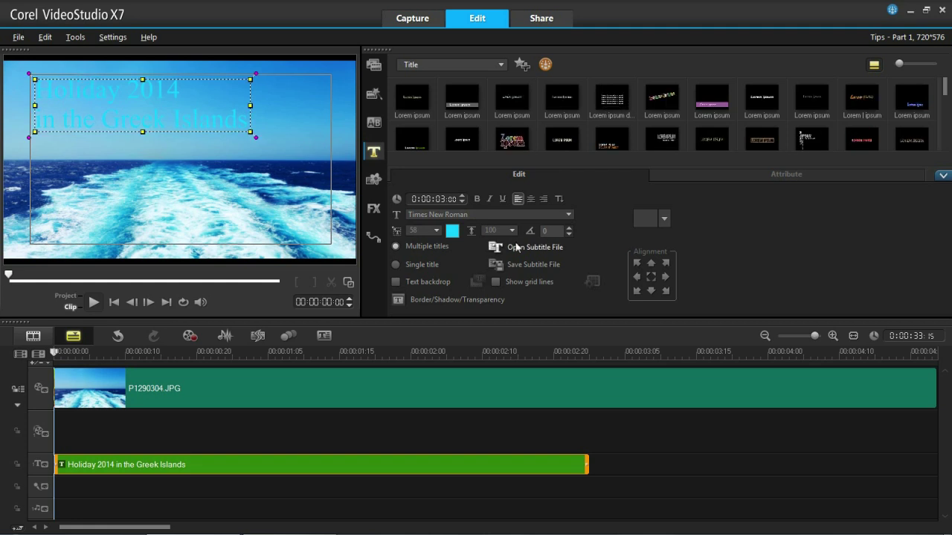
# - Apply a glow shadow to the cyan title, then delete the title clip
pyautogui.click(452, 231)
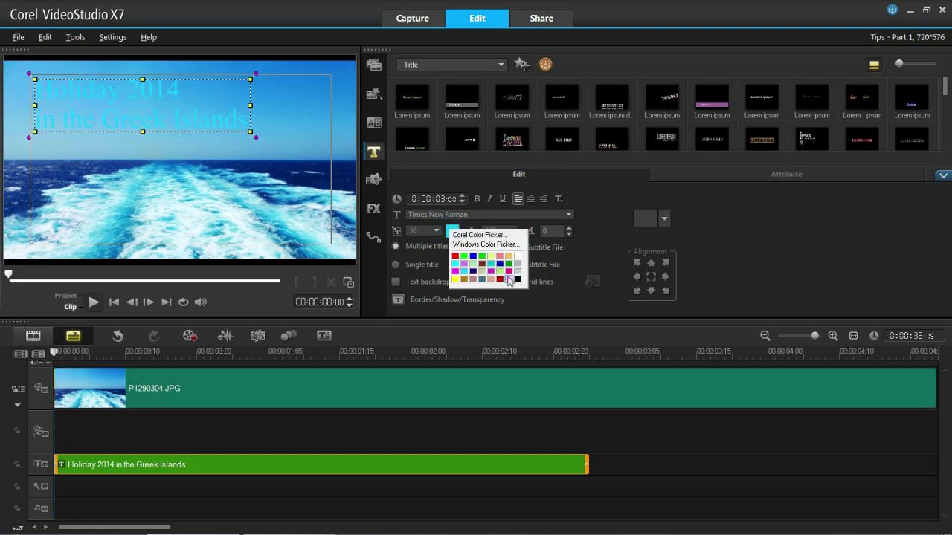
pyautogui.click(276, 192)
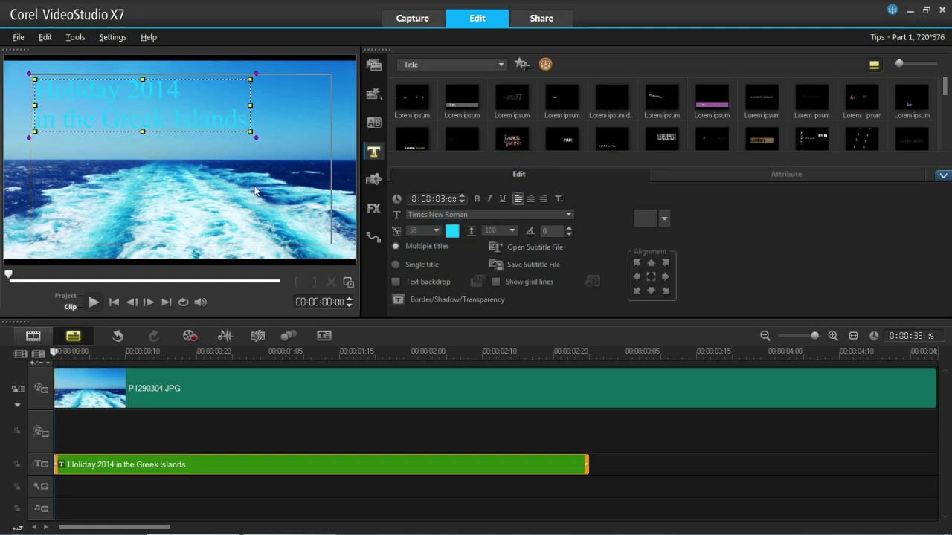
pyautogui.click(405, 299)
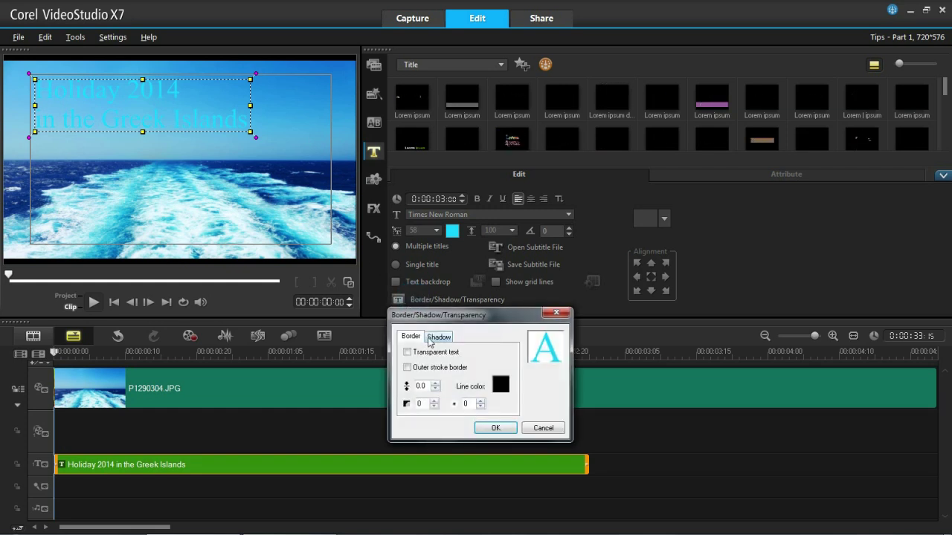
pyautogui.click(435, 336)
pyautogui.click(421, 351)
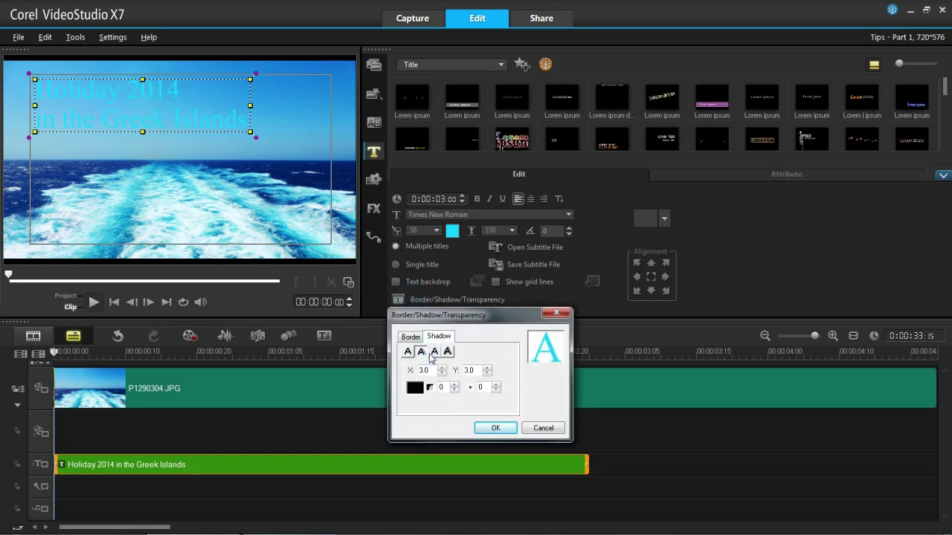
pyautogui.click(435, 351)
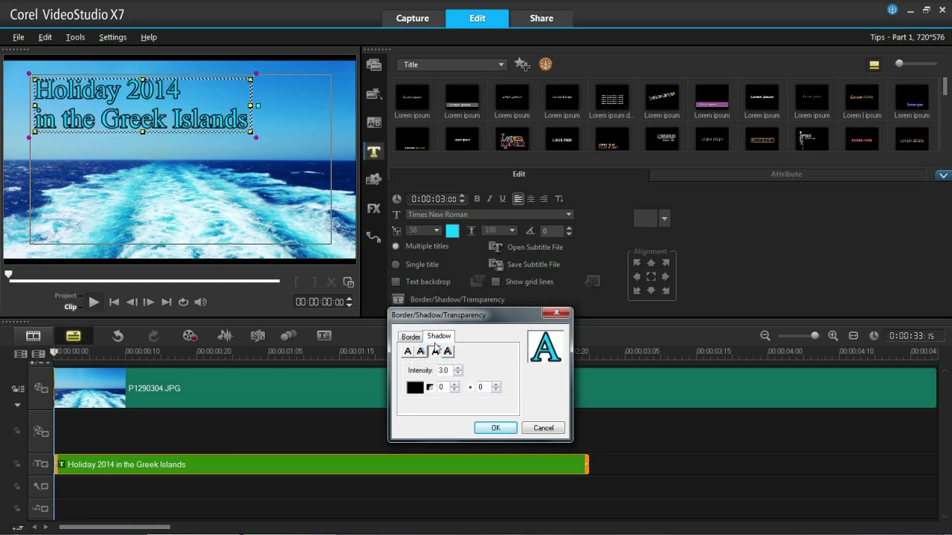
pyautogui.click(492, 427)
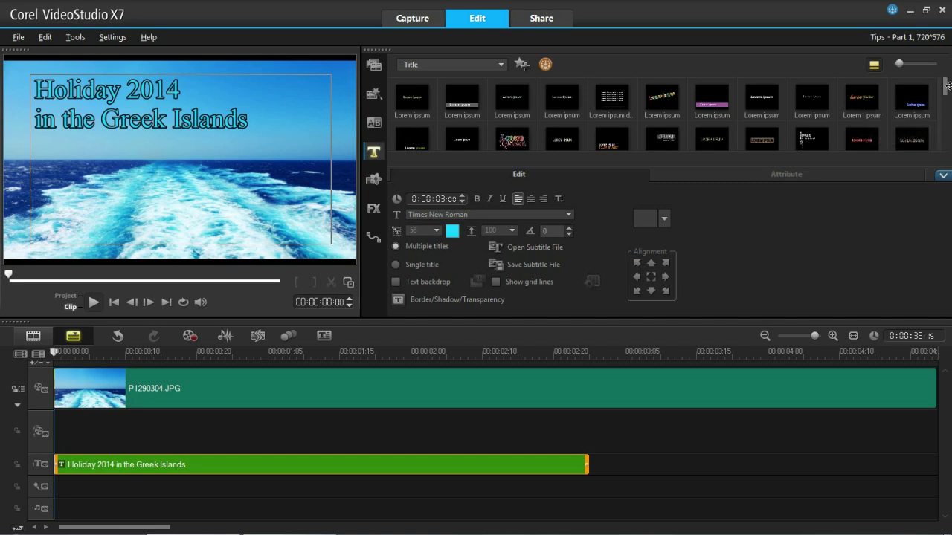
pyautogui.press('Delete')
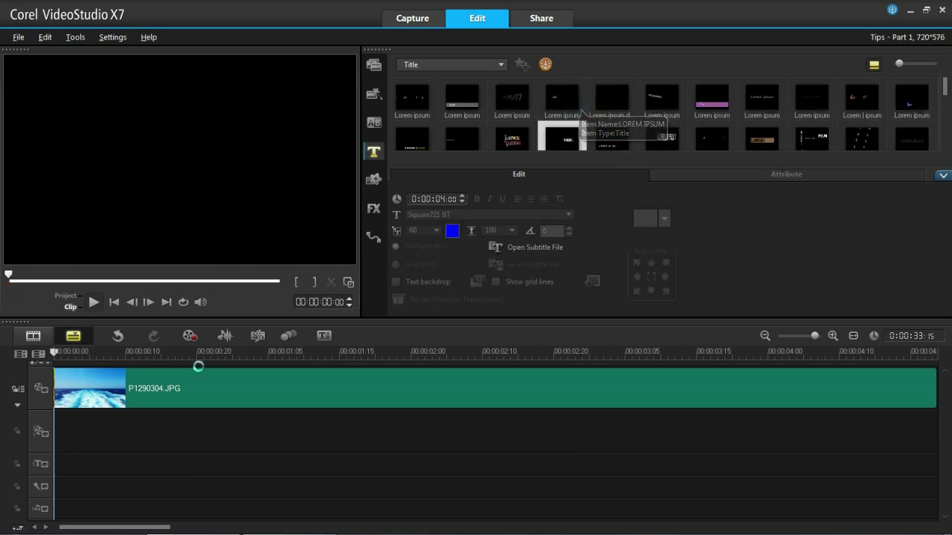
# - Add the LOREM IPSUM preset title to the title track and retype it as 'Holiday 2014'
pyautogui.moveTo(582, 112); pyautogui.dragTo(64, 469)
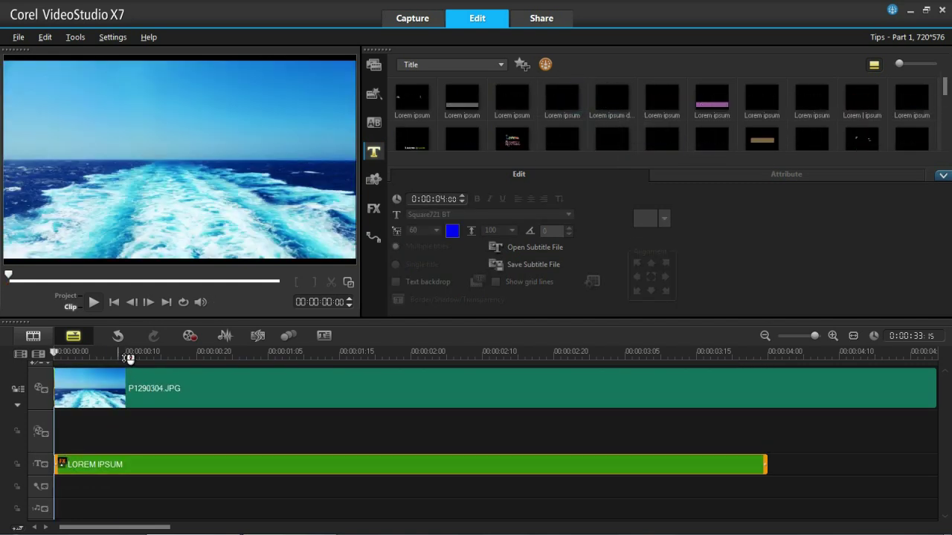
pyautogui.moveTo(129, 359); pyautogui.dragTo(275, 368)
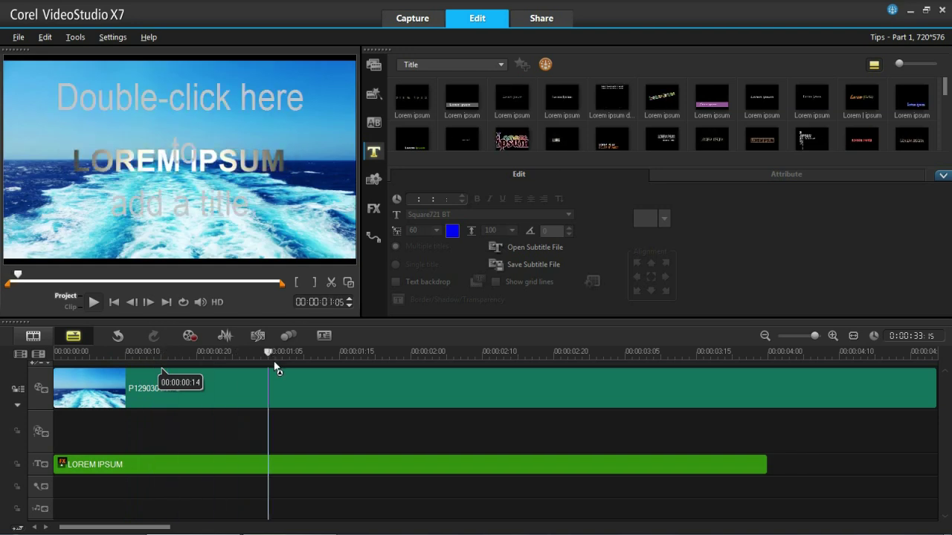
pyautogui.click(278, 464)
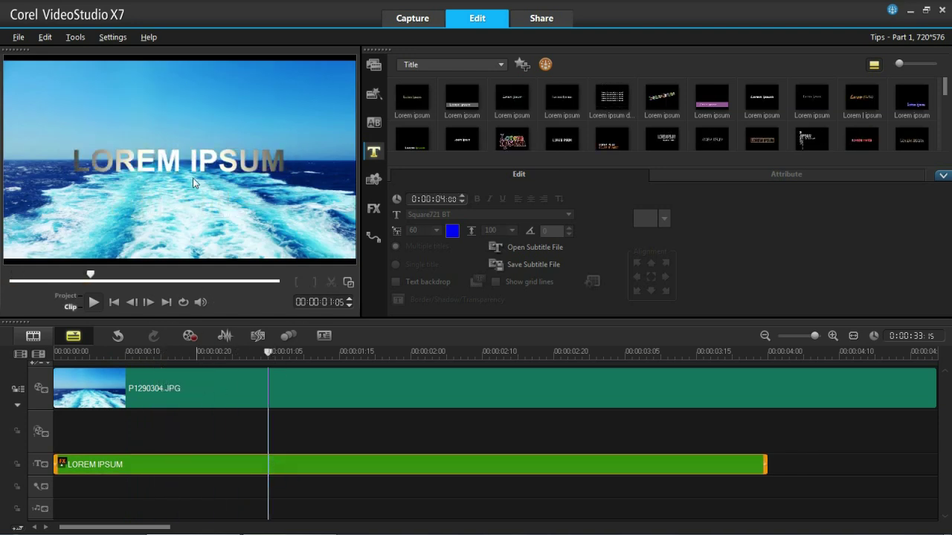
pyautogui.doubleClick(194, 159)
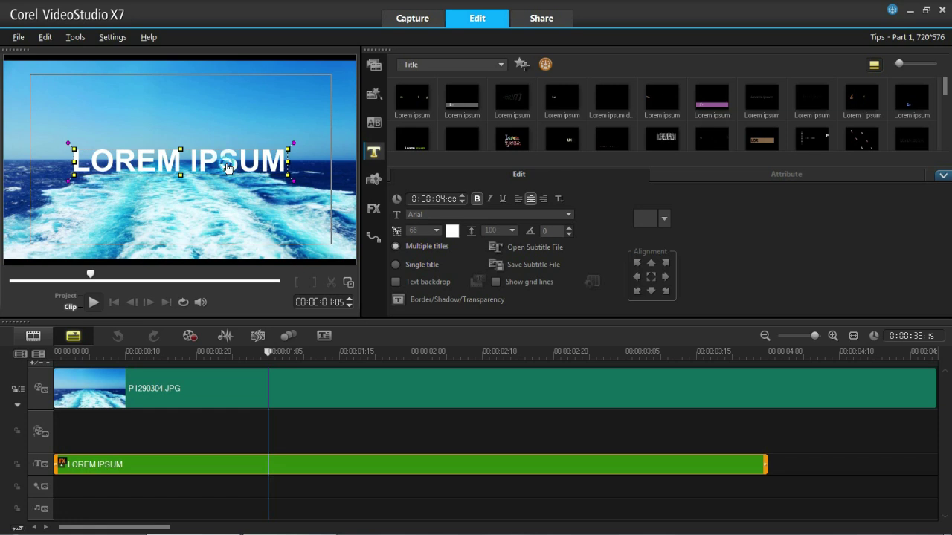
pyautogui.moveTo(290, 160); pyautogui.dragTo(70, 160)
pyautogui.write('Holiday2014')
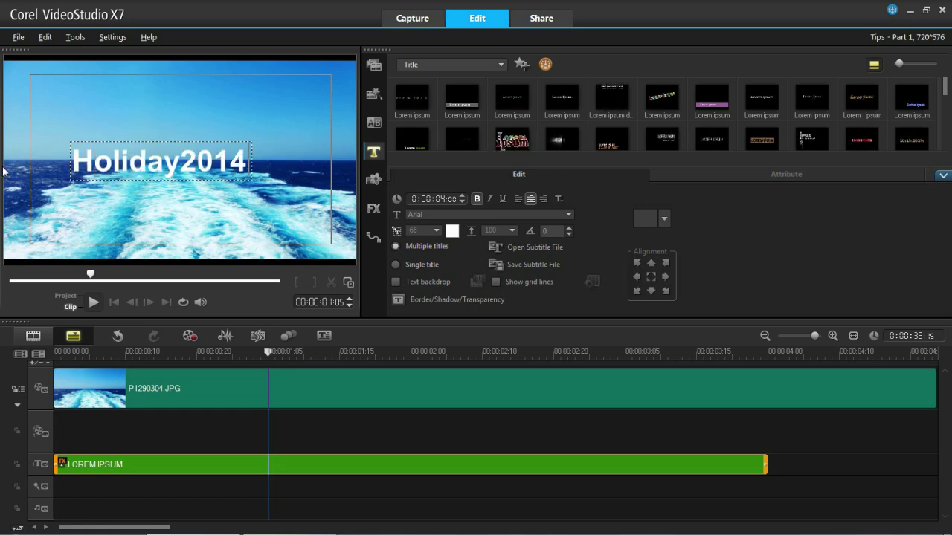
pyautogui.press('Left')
pyautogui.press('Left')
pyautogui.press('Left')
pyautogui.press('Left')
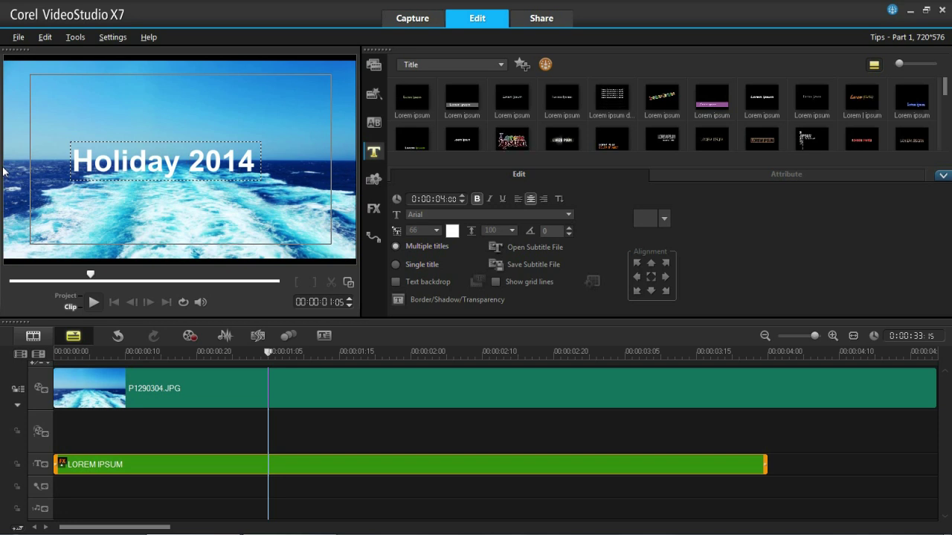
pyautogui.click(145, 215)
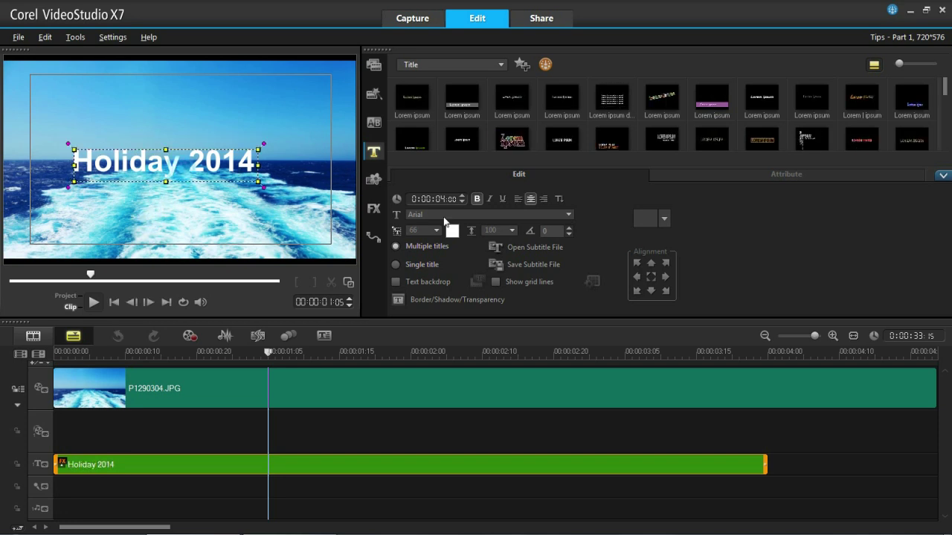
# - Centre the title in the frame and play the project from the start
pyautogui.click(649, 277)
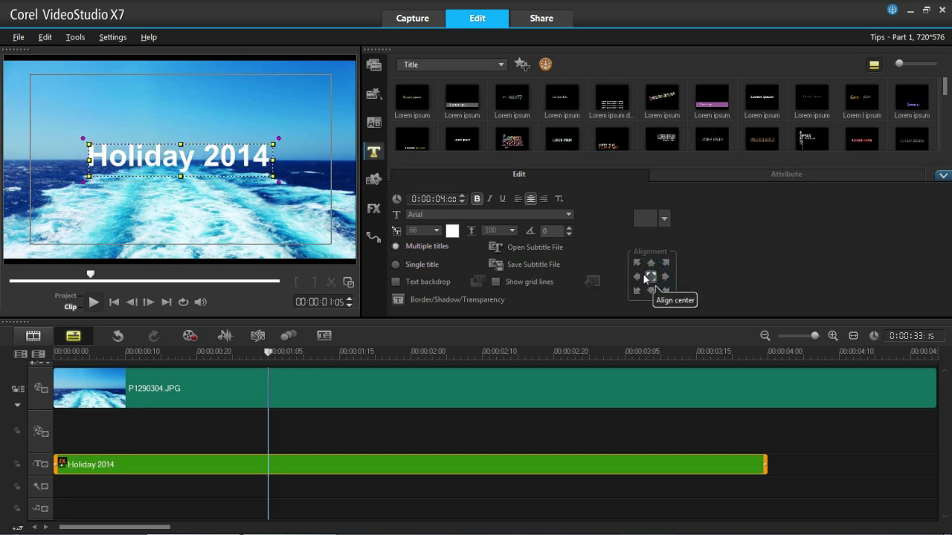
pyautogui.click(249, 355)
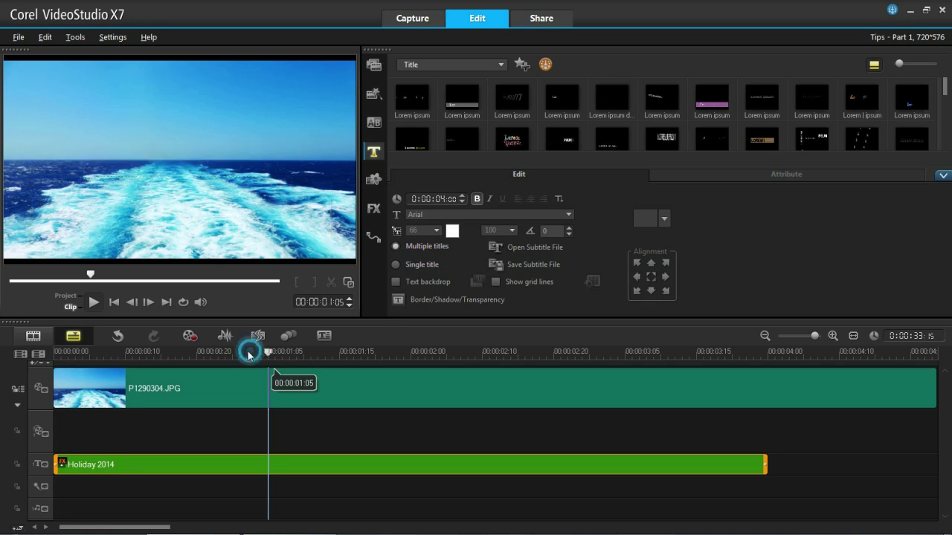
pyautogui.click(114, 302)
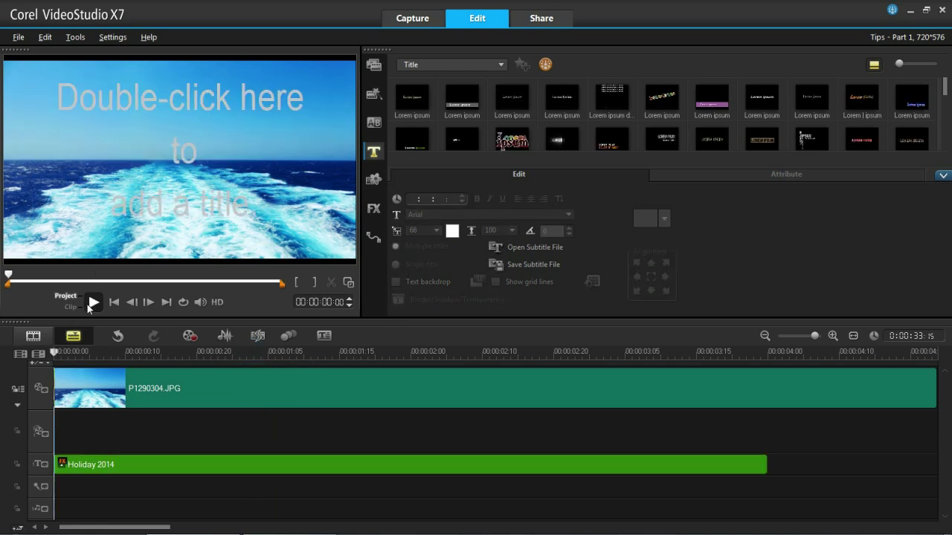
pyautogui.click(96, 306)
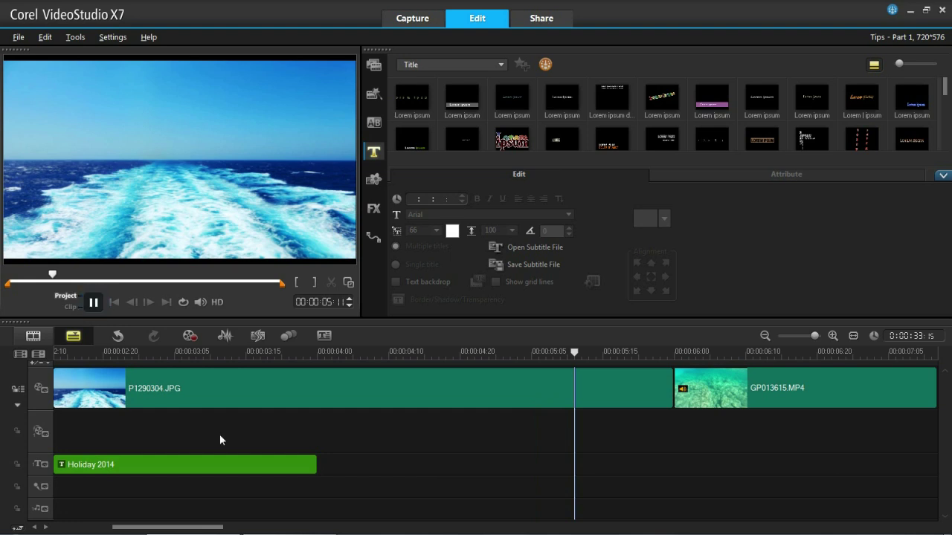
pyautogui.press('space')
pyautogui.hscroll(-5, 189, 518)
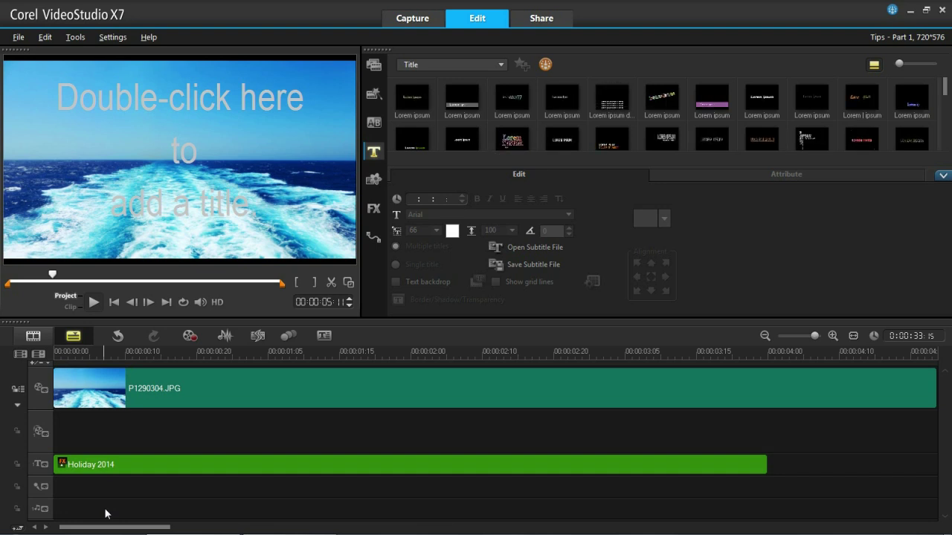
# - Select the Holiday 2014 title clip and show the full Title Effects library with options collapsed
pyautogui.click(361, 461)
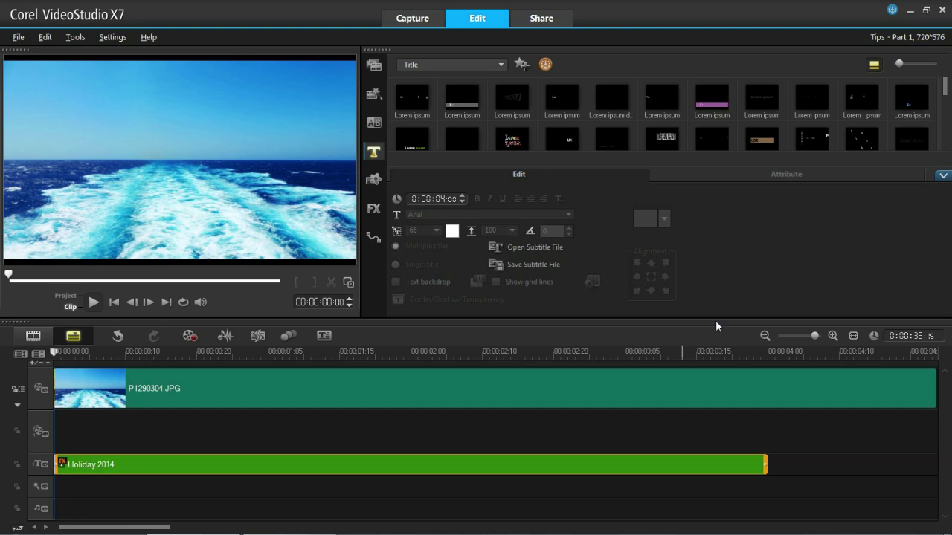
pyautogui.click(739, 174)
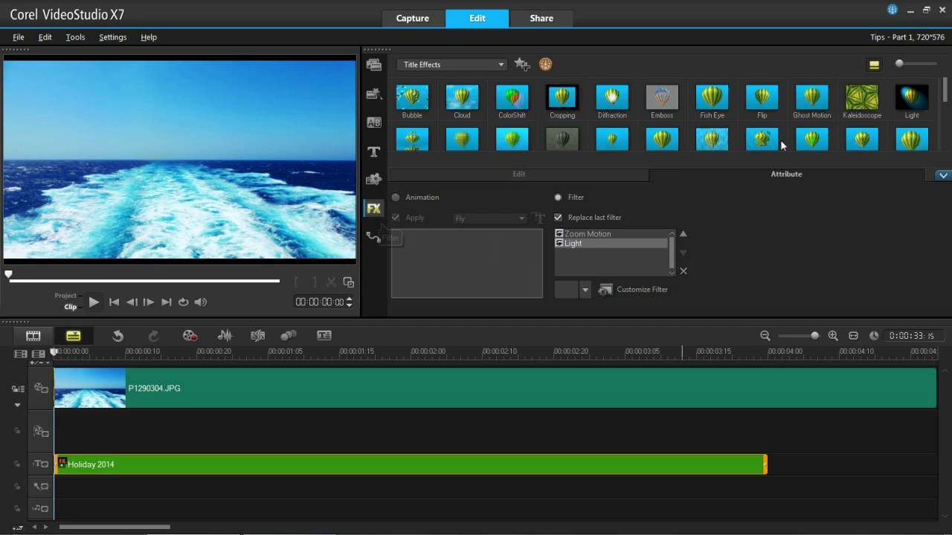
pyautogui.click(942, 175)
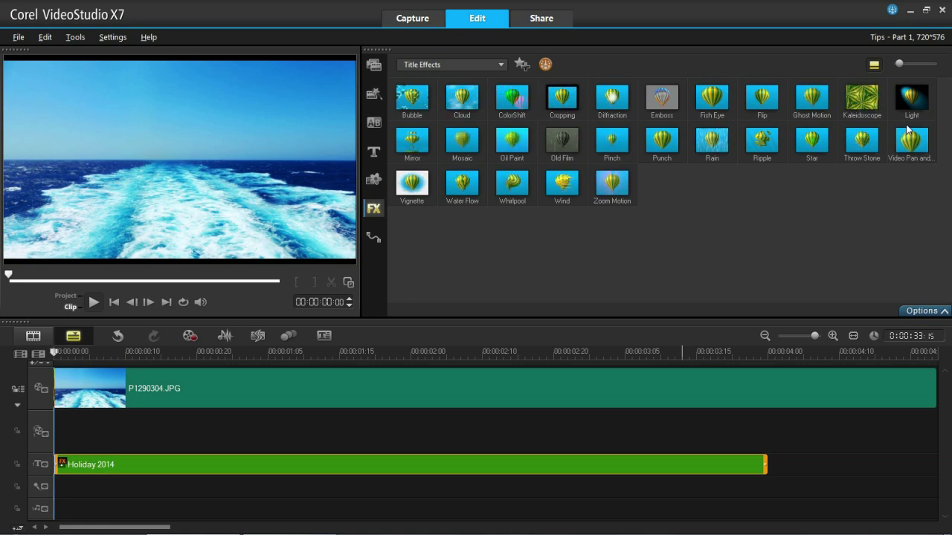
# - Delete the Holiday 2014 title clip and zoom the timeline out to show all clips
pyautogui.rightClick(371, 465)
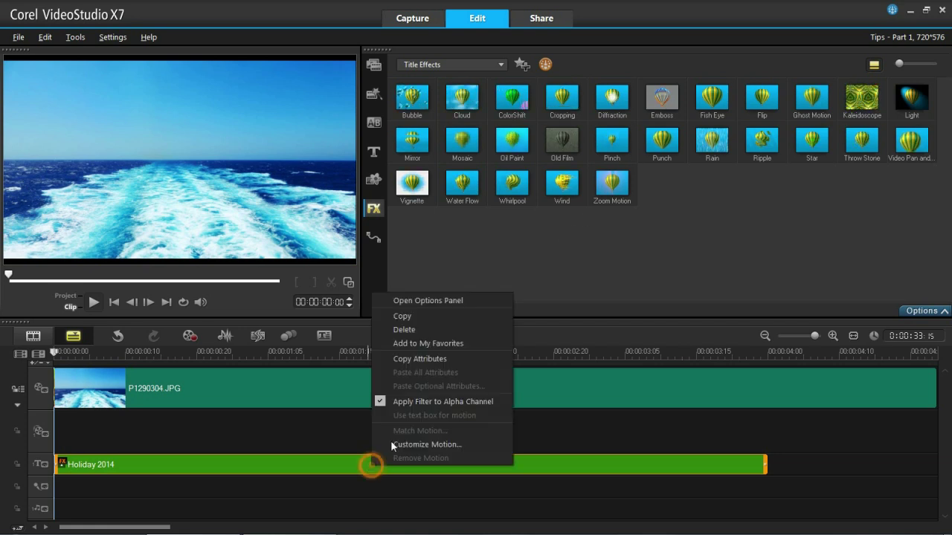
pyautogui.click(407, 329)
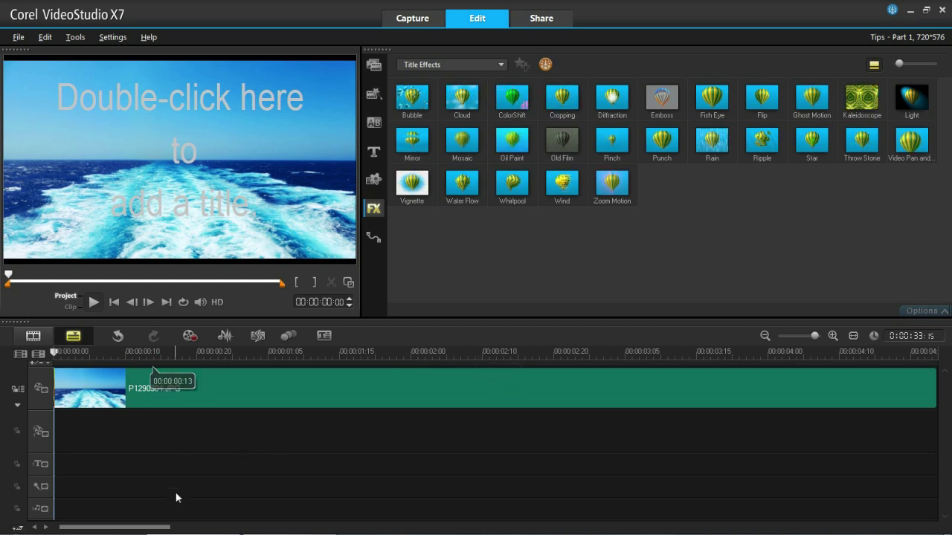
pyautogui.moveTo(796, 339); pyautogui.dragTo(791, 336)
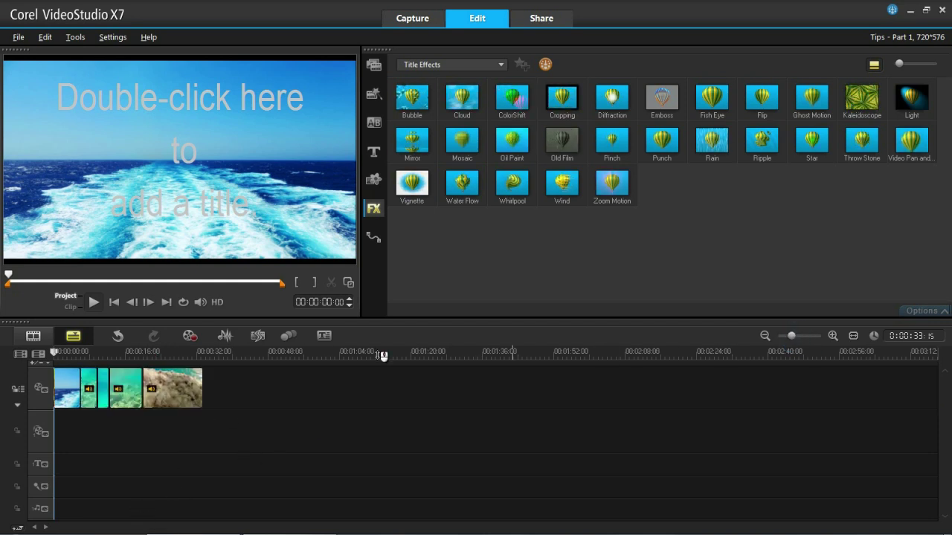
# - Copy the opening sea clip and paste it at the end of the video track
pyautogui.click(73, 382)
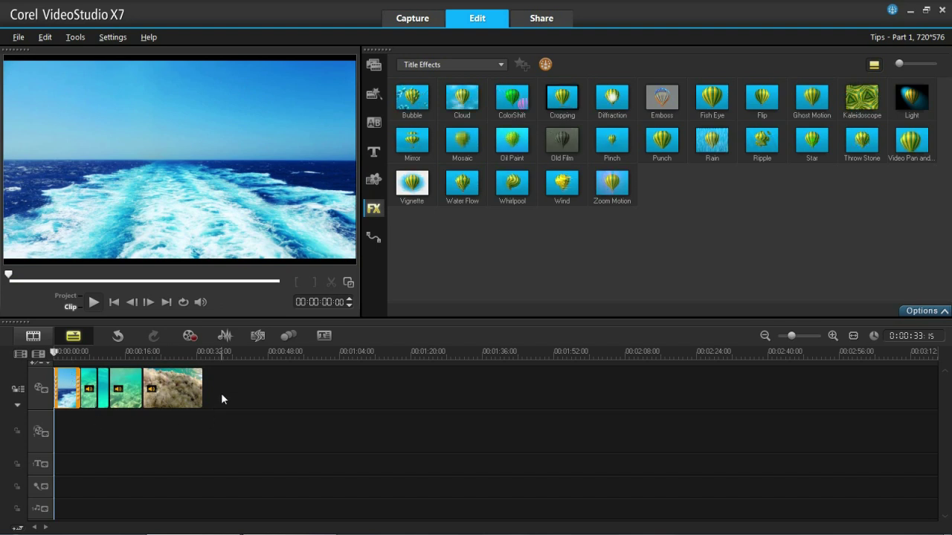
pyautogui.rightClick(68, 387)
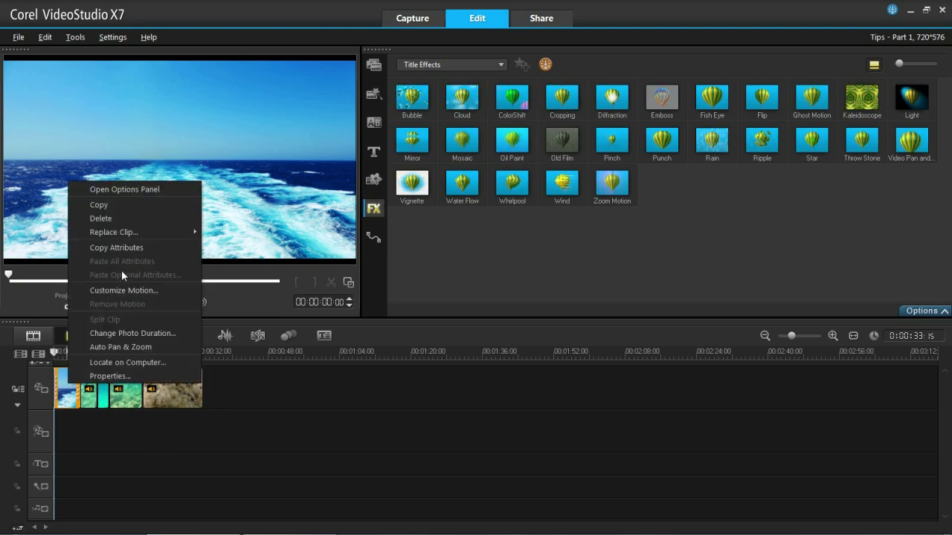
pyautogui.click(125, 205)
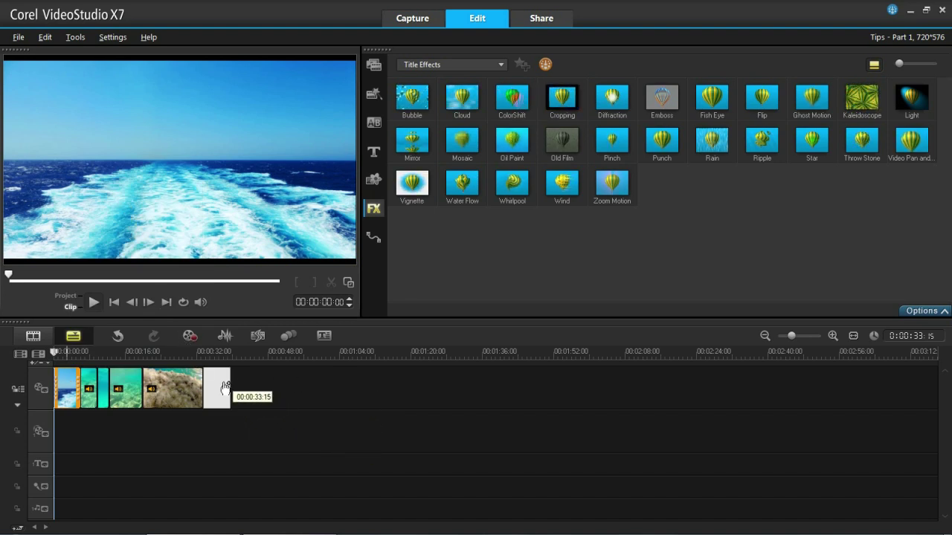
pyautogui.click(224, 387)
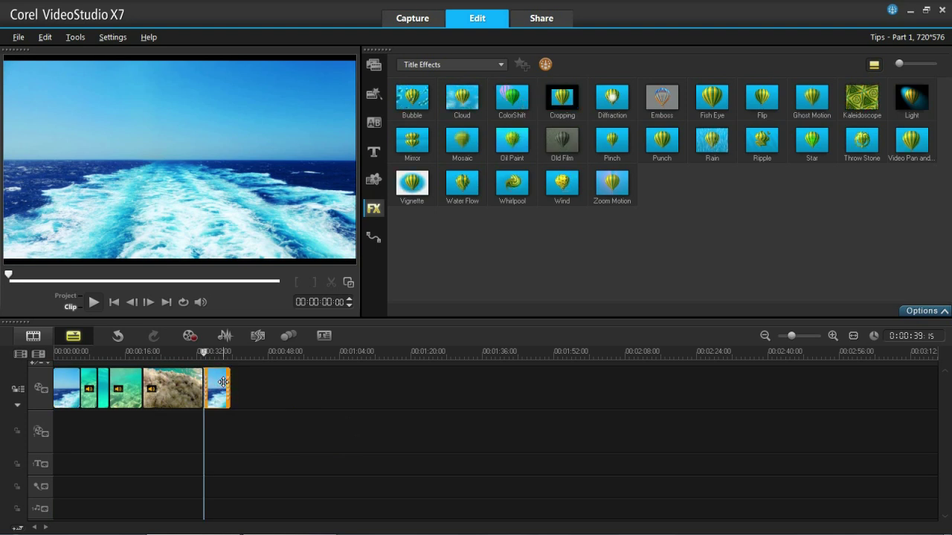
pyautogui.press('Delete')
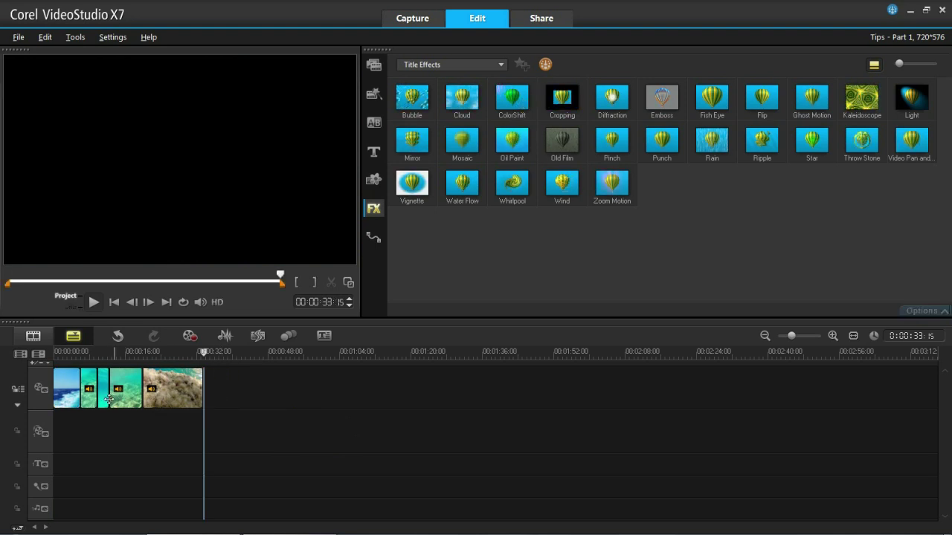
pyautogui.click(78, 388)
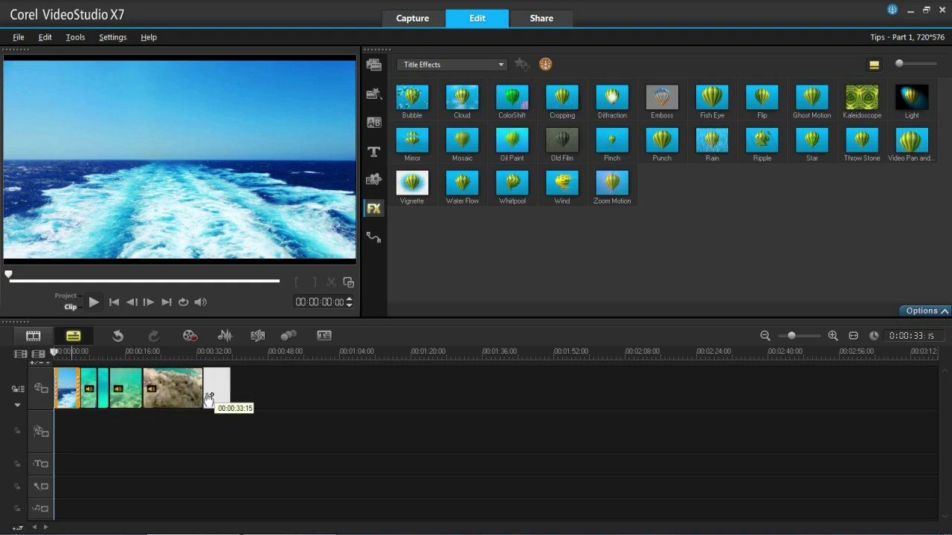
pyautogui.click(216, 394)
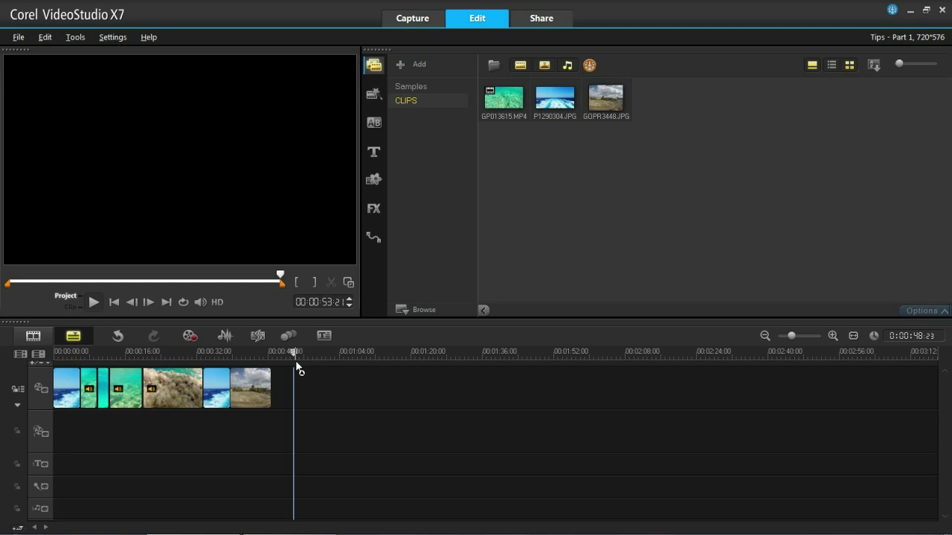
# - Turn on White Balance for the landscape photo, sampling the clouds as the neutral colour
pyautogui.click(259, 385)
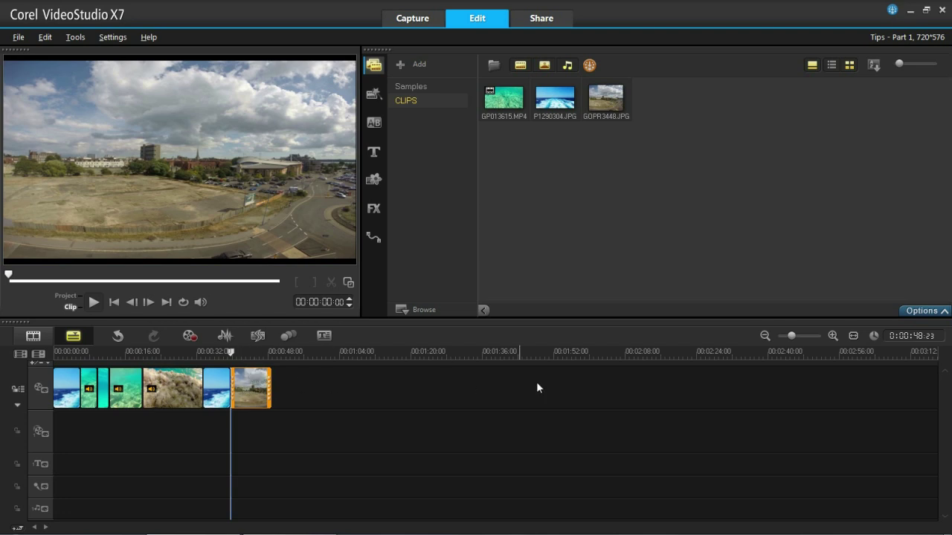
pyautogui.click(908, 313)
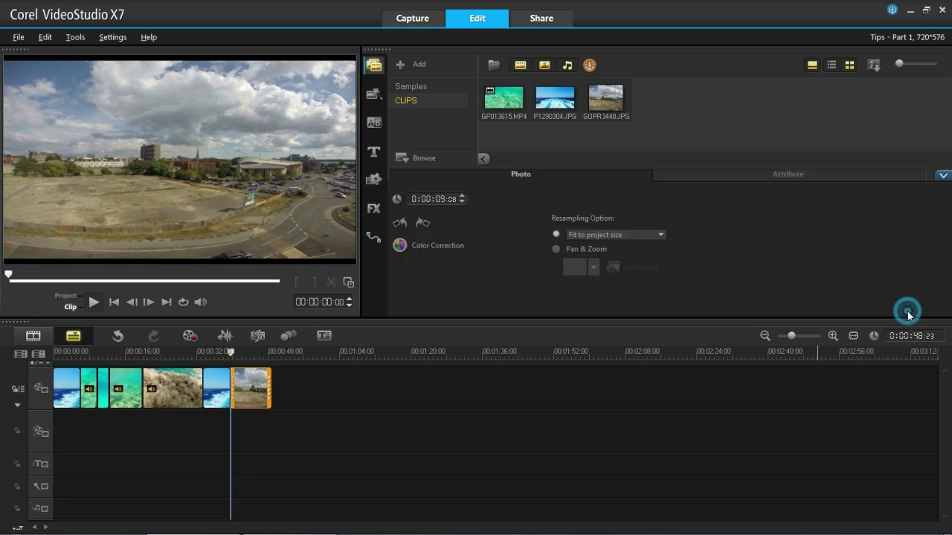
pyautogui.click(441, 248)
pyautogui.click(421, 199)
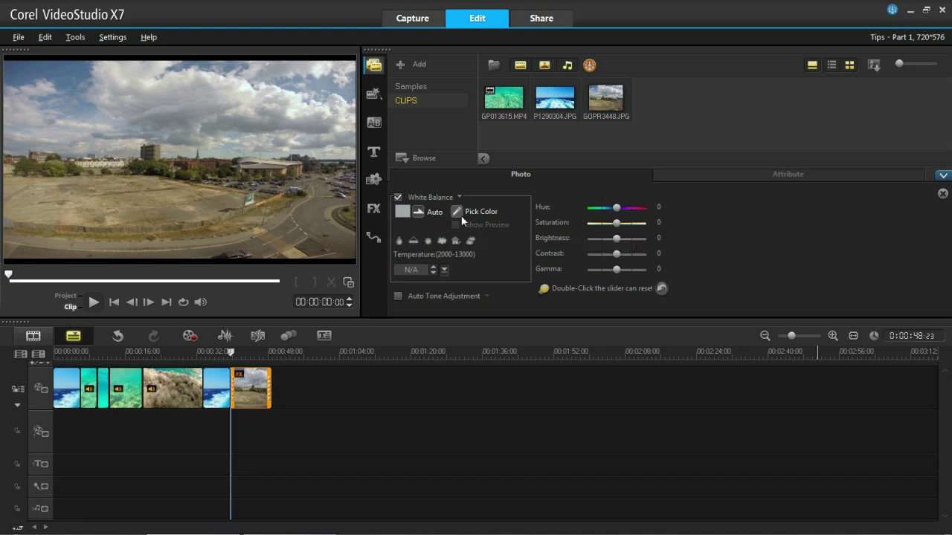
pyautogui.click(459, 215)
pyautogui.click(301, 94)
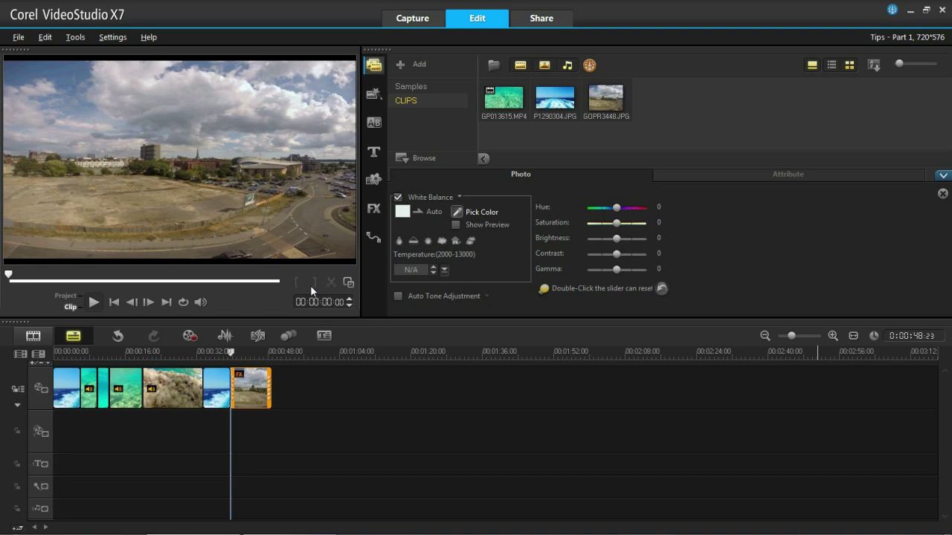
pyautogui.click(763, 174)
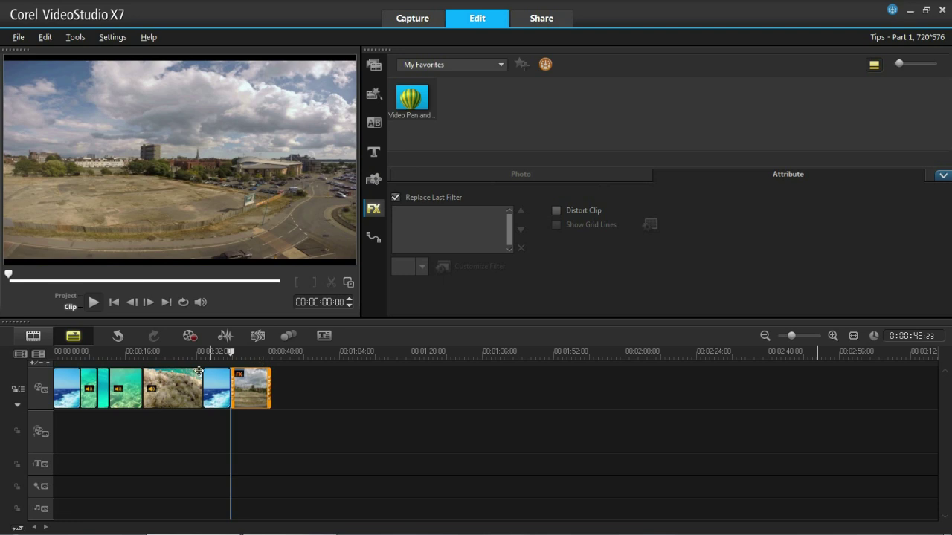
# - Switch the photo to Pan & Zoom, pick a wider preset, and preview the motion
pyautogui.click(251, 382)
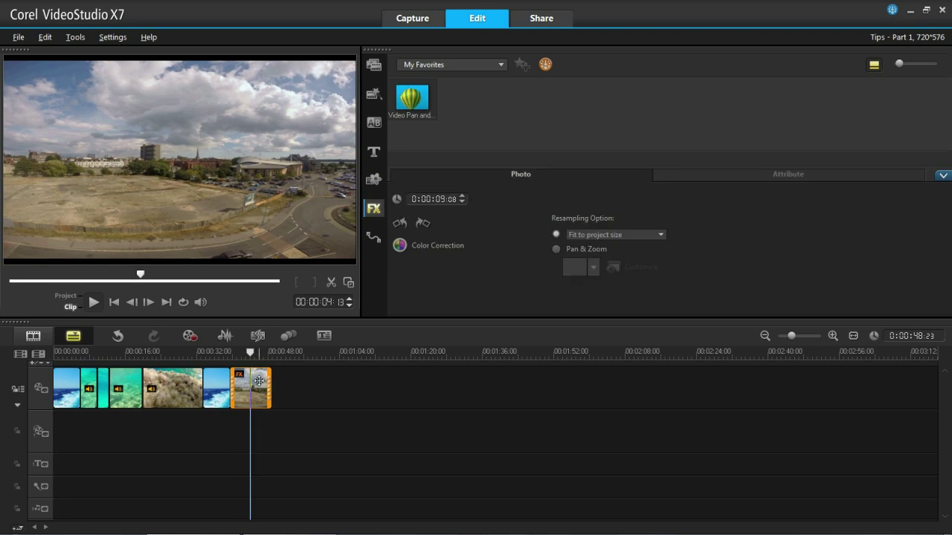
pyautogui.click(587, 251)
pyautogui.click(595, 270)
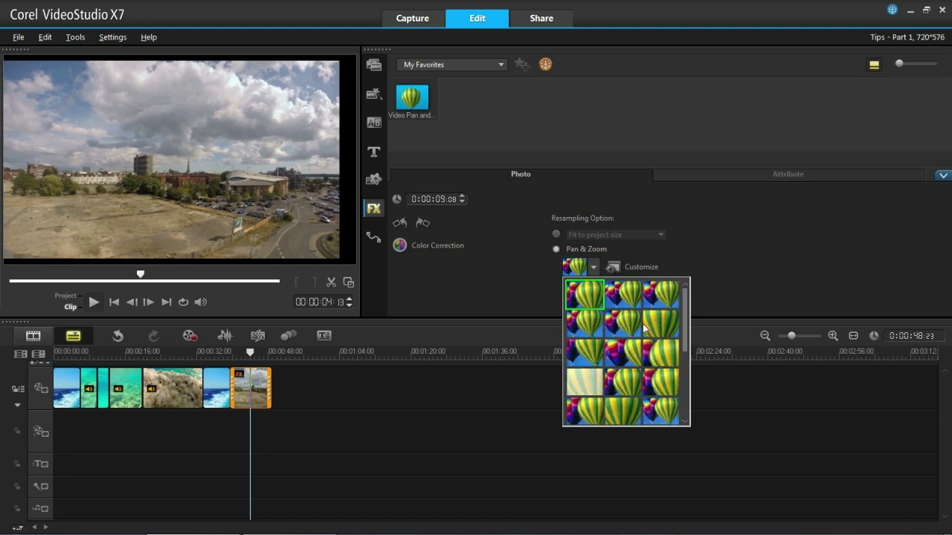
pyautogui.click(661, 353)
pyautogui.click(629, 353)
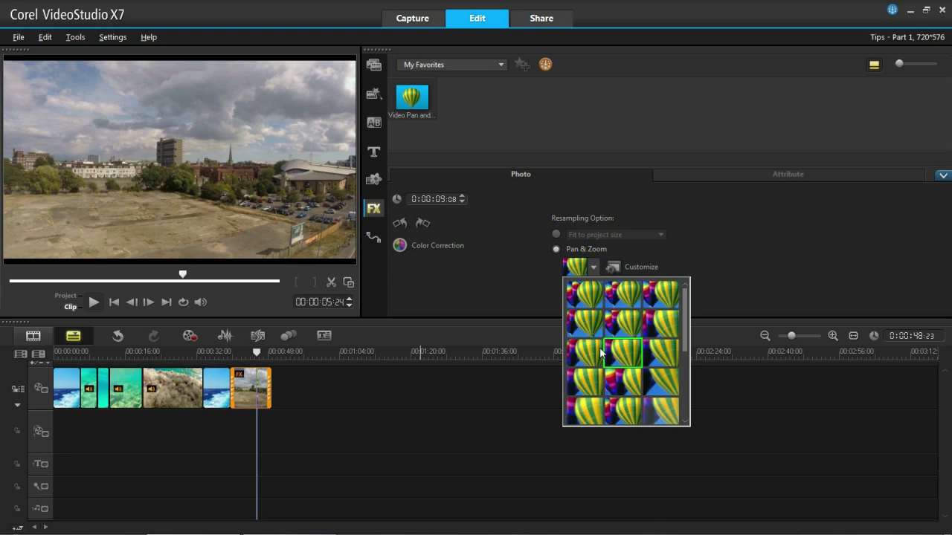
pyautogui.click(99, 305)
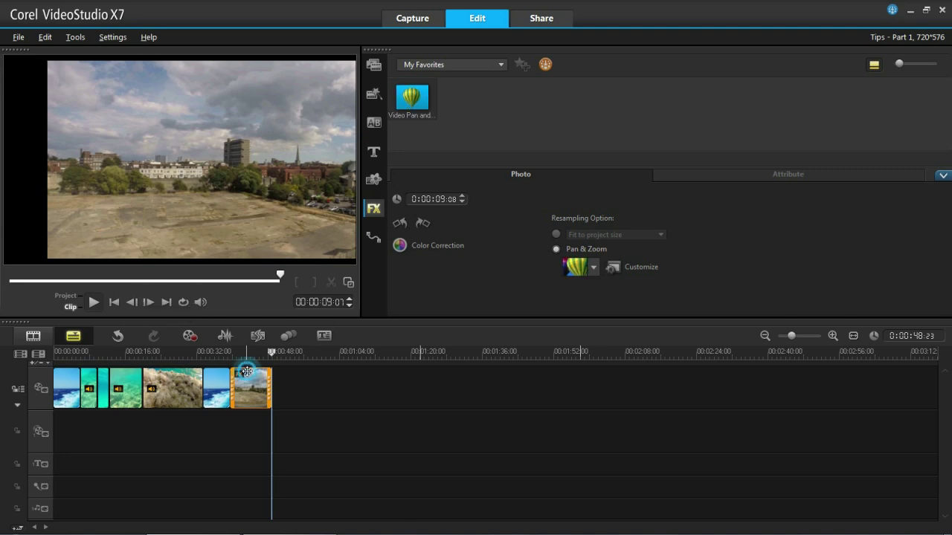
# - In the Pan & Zoom editor, shift the start frame left and the end frame right
pyautogui.click(621, 269)
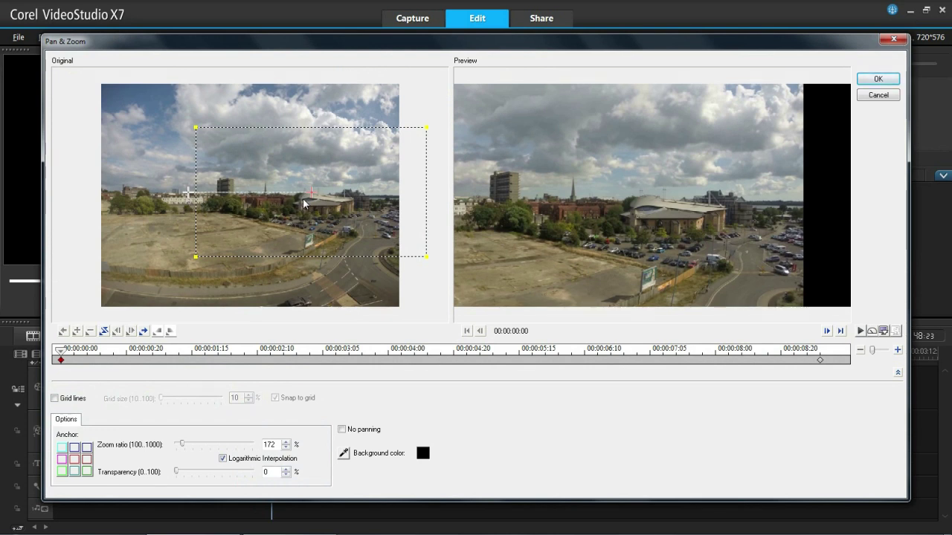
pyautogui.moveTo(312, 194); pyautogui.dragTo(281, 195)
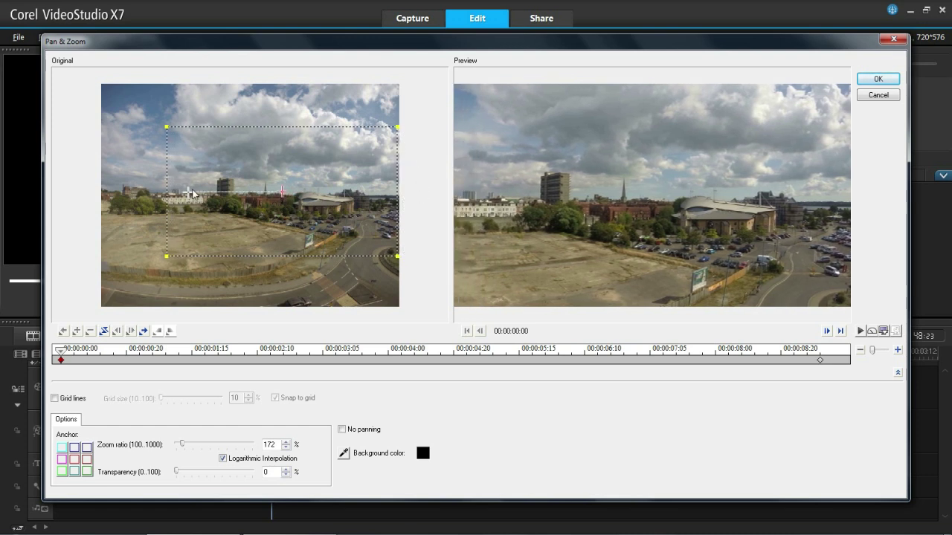
pyautogui.click(189, 194)
pyautogui.moveTo(188, 197); pyautogui.dragTo(216, 194)
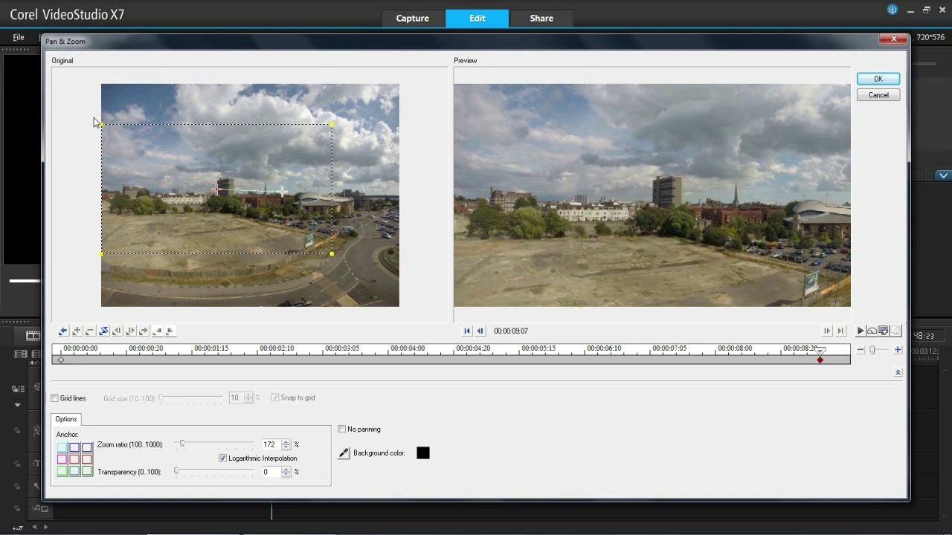
# - Apply the custom pan and zoom and play the project from just past 39 seconds
pyautogui.click(877, 79)
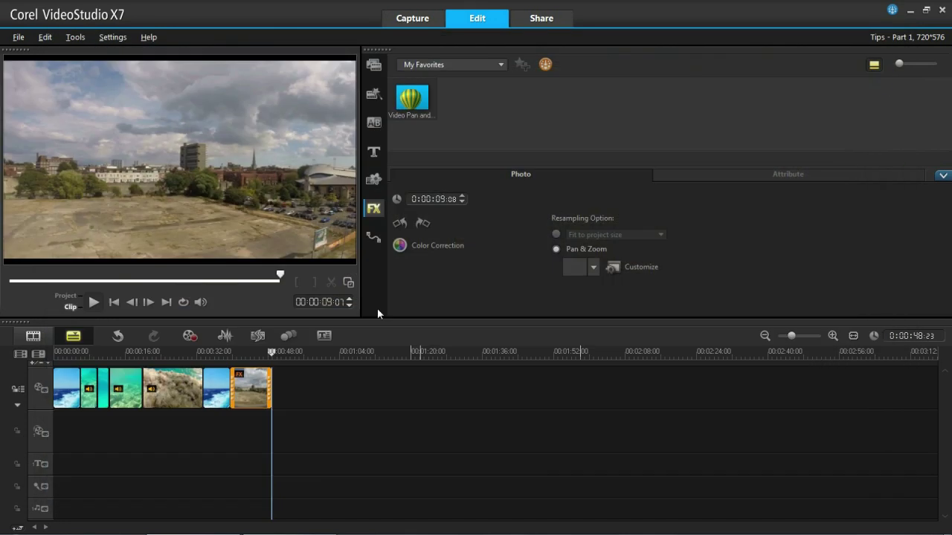
pyautogui.click(223, 353)
pyautogui.moveTo(223, 353); pyautogui.dragTo(227, 353)
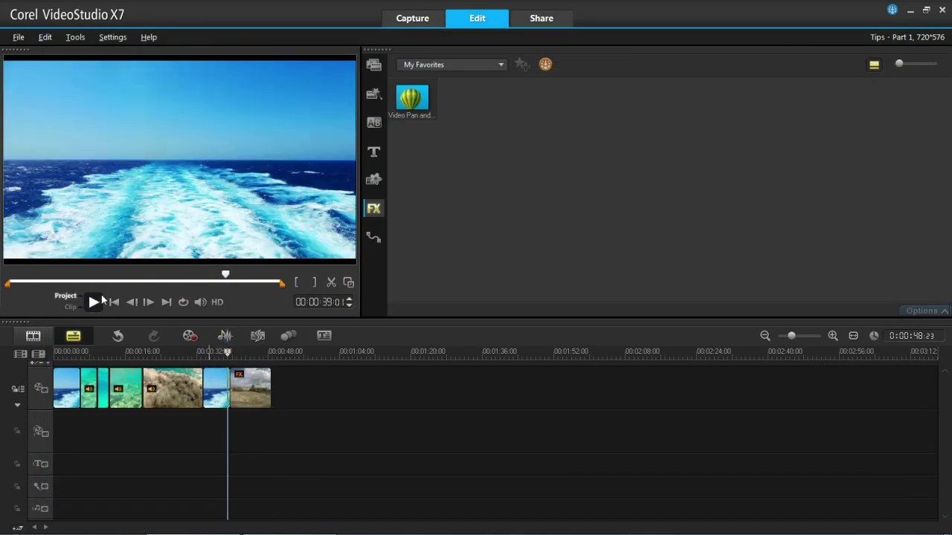
pyautogui.press('space')
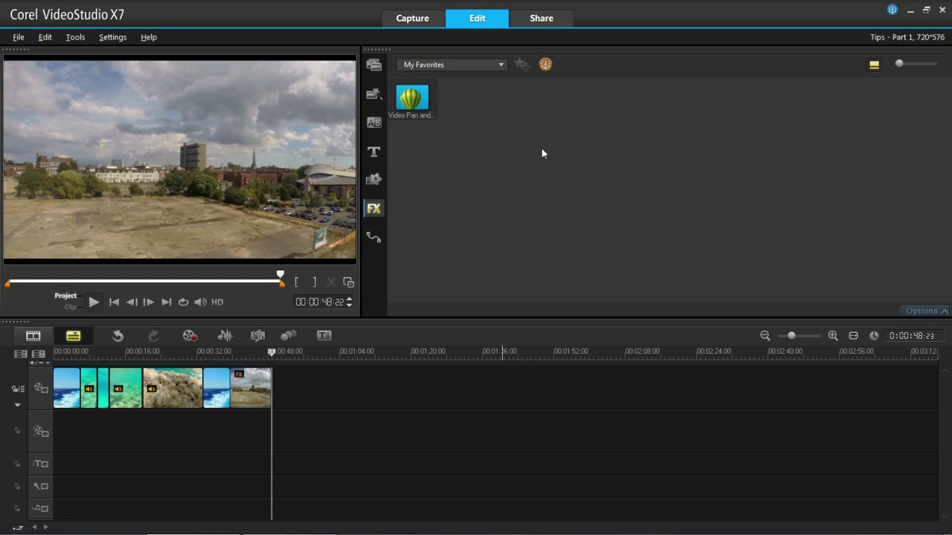
# - In Share, select the MPEG-4 AVC (720 x 480, 25p, 2.5Mbps) profile and return to Edit
pyautogui.click(547, 19)
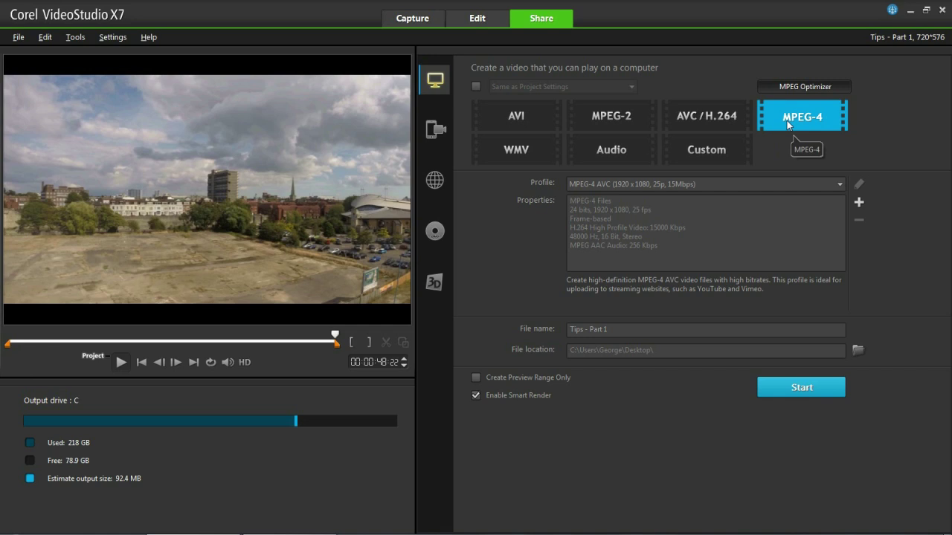
pyautogui.click(714, 183)
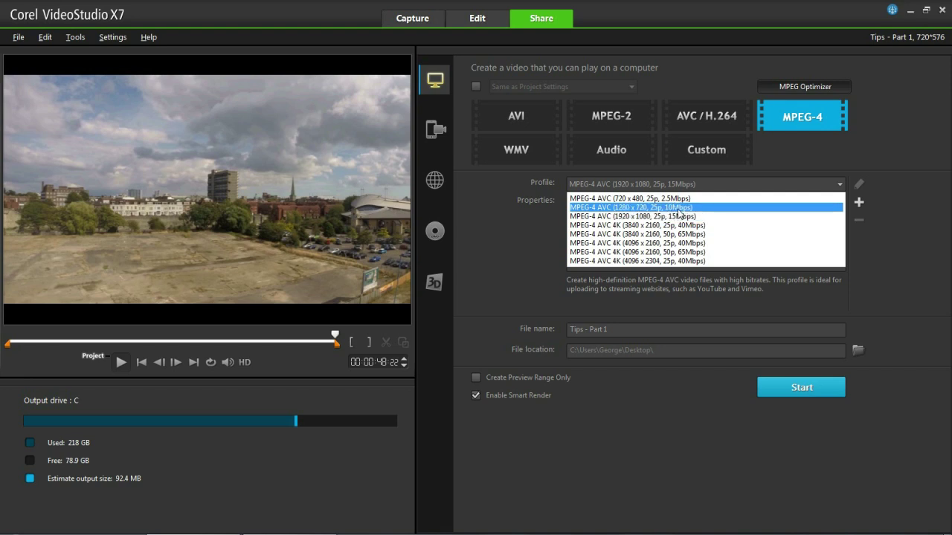
pyautogui.click(684, 198)
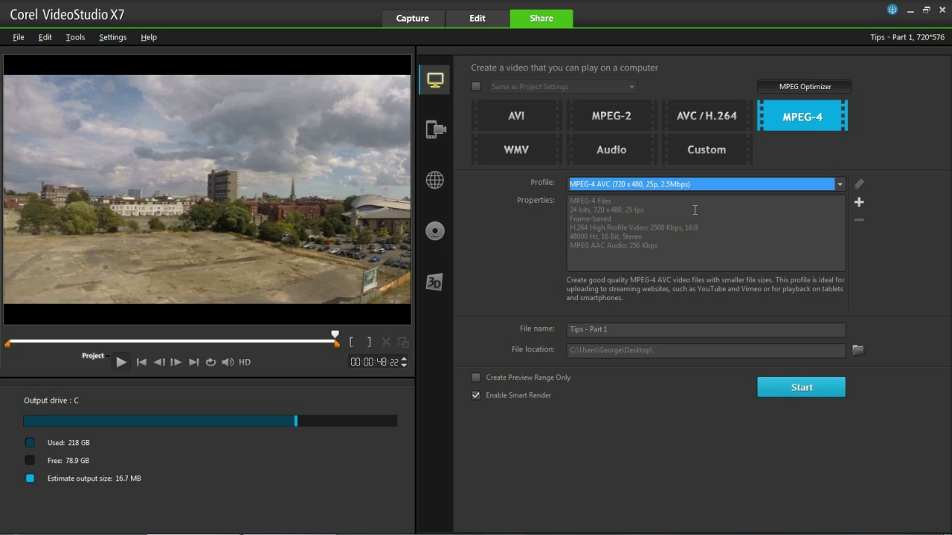
pyautogui.click(479, 22)
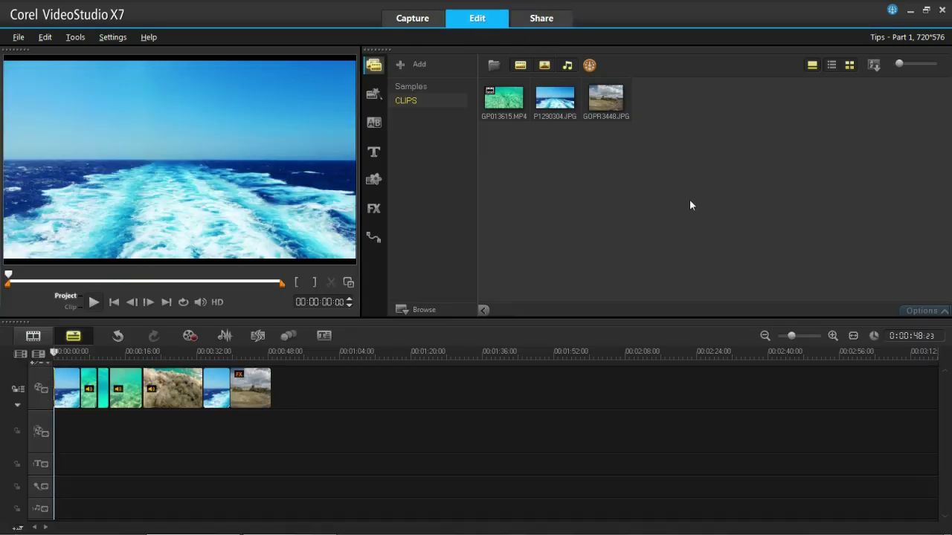